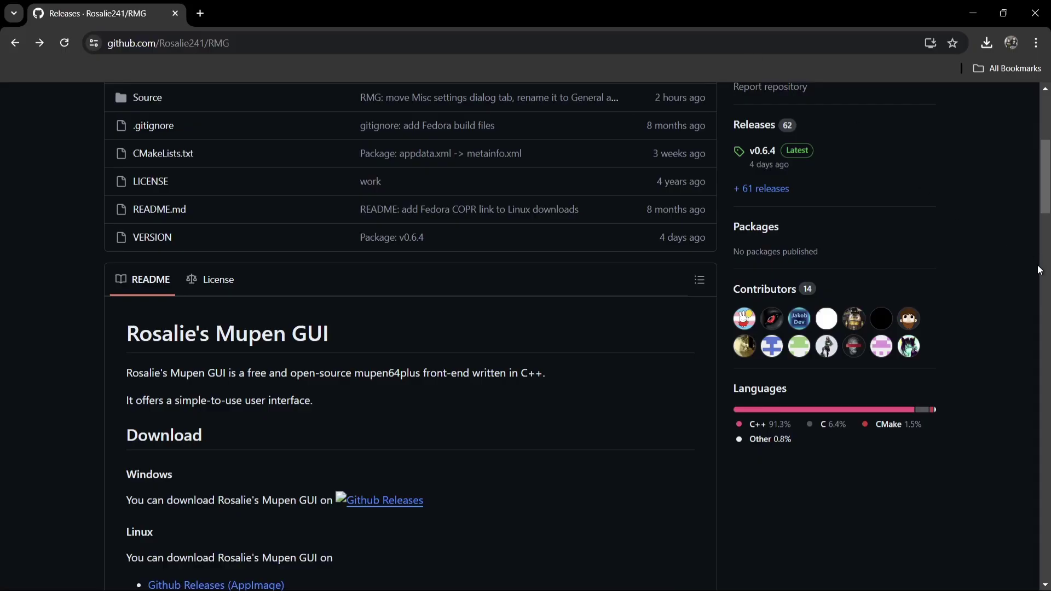
- Open the RMG releases page on GitHub and locate the v0.6.4 Windows portable zip among the release assets
{"action": "left_click", "coordinate": [765, 190]}
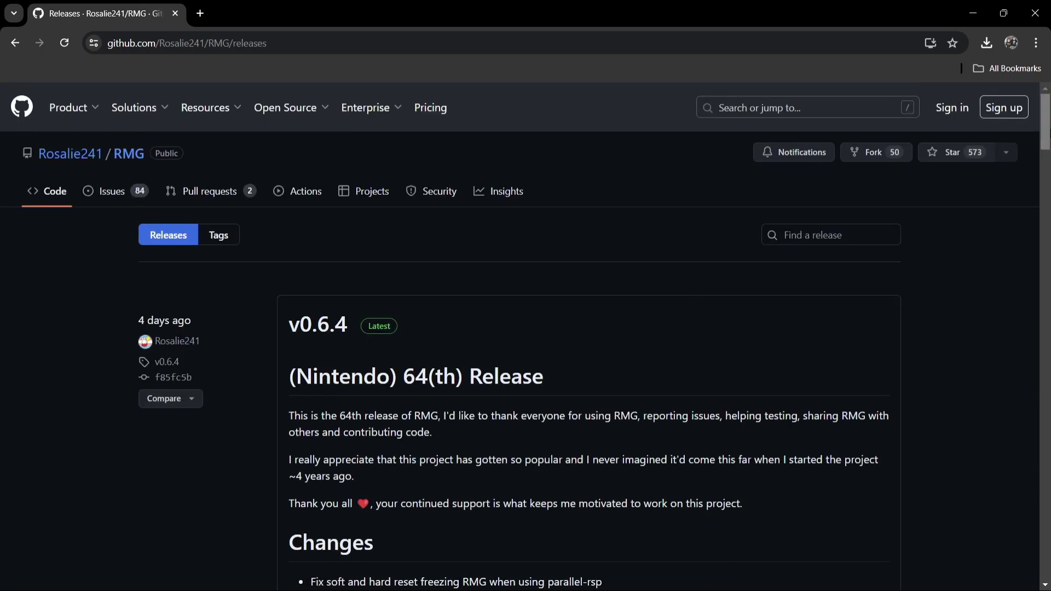
{"action": "left_click_drag", "start_coordinate": [1047, 134], "coordinate": [1048, 199]}
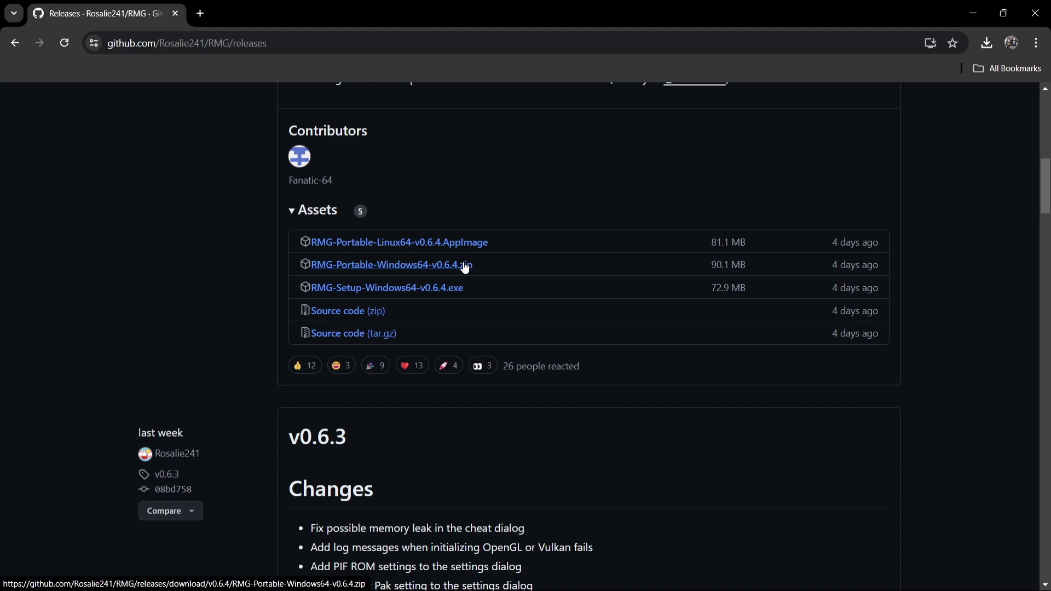
- Switch to the desktop, open the RMG-Portable zip and move its window clear of the desktop folders
{"action": "left_click", "coordinate": [980, 16]}
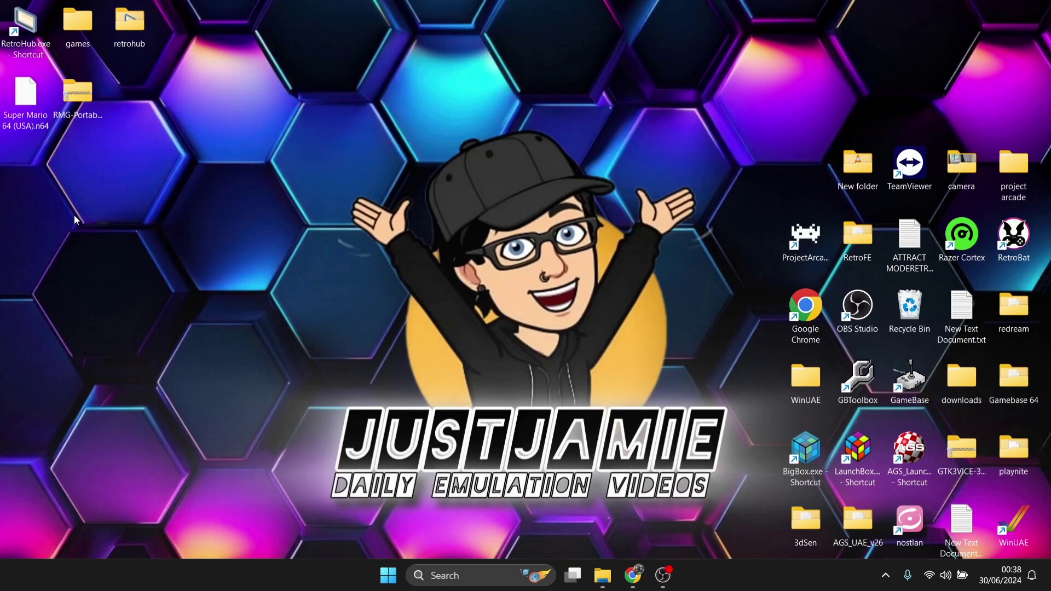
{"action": "double_click", "coordinate": [78, 97]}
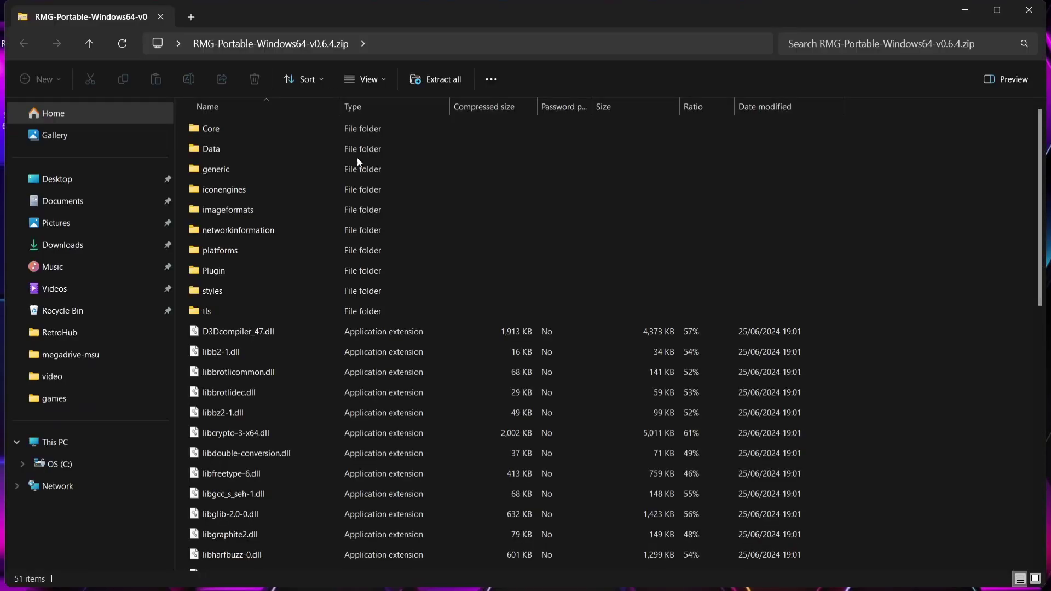
{"action": "left_click_drag", "start_coordinate": [422, 14], "coordinate": [753, 41]}
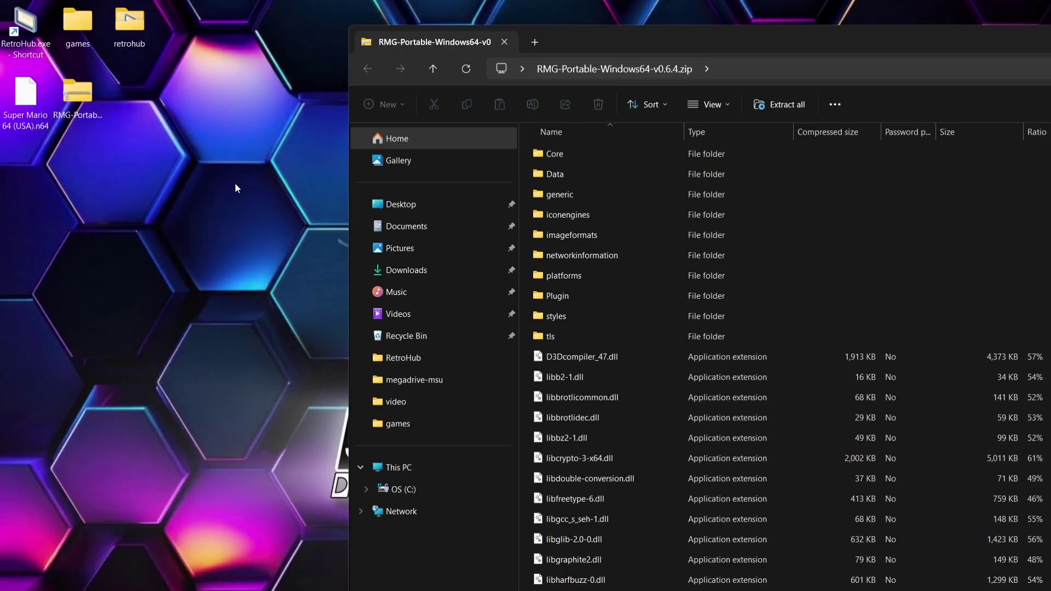
- Create a folder named n64 inside the Emulators folder of retrohub
{"action": "double_click", "coordinate": [126, 31]}
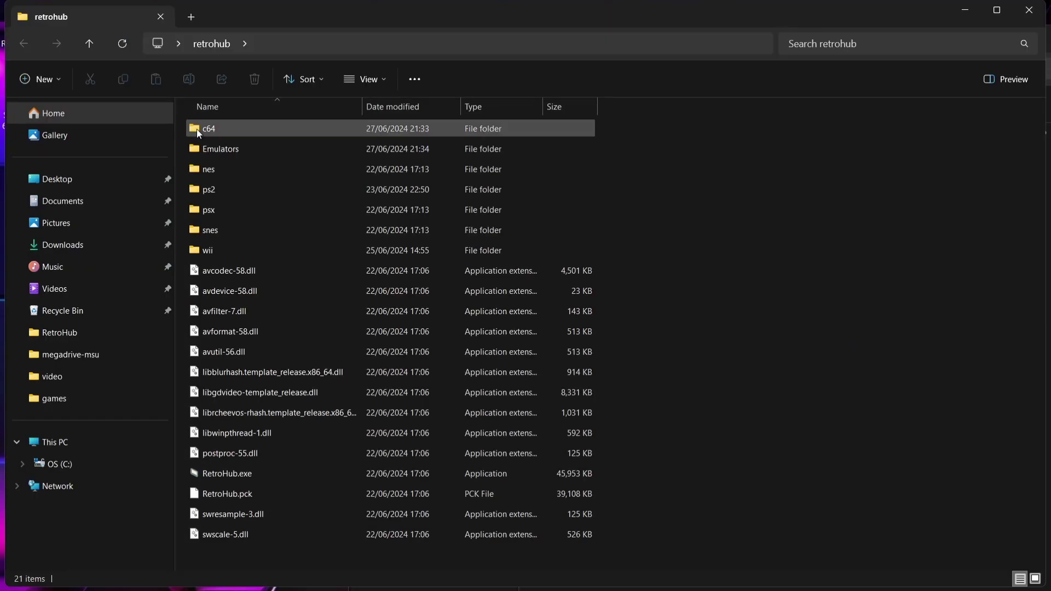
{"action": "double_click", "coordinate": [212, 149]}
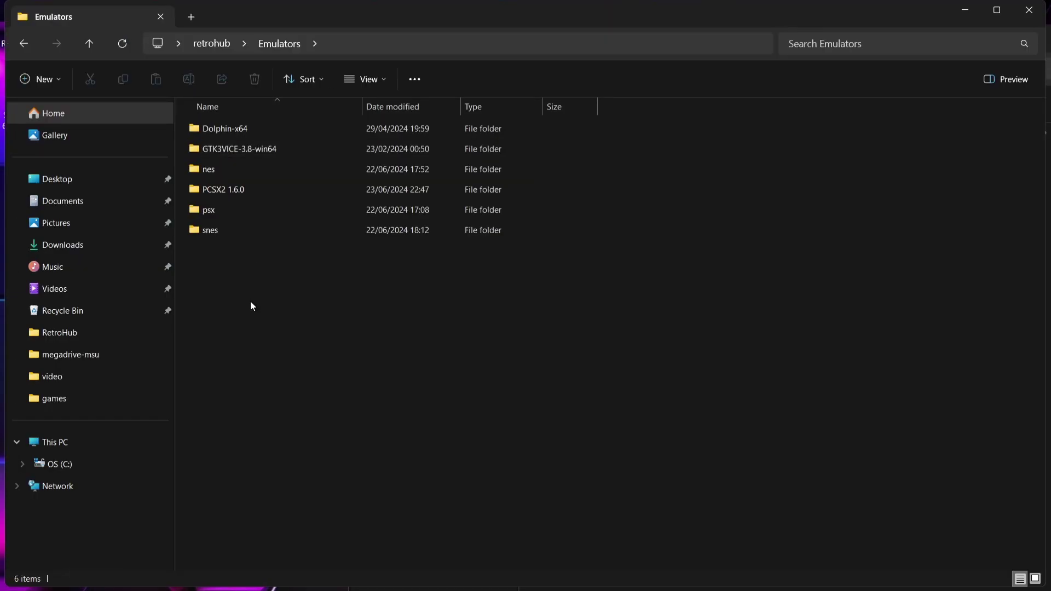
{"action": "right_click", "coordinate": [250, 302]}
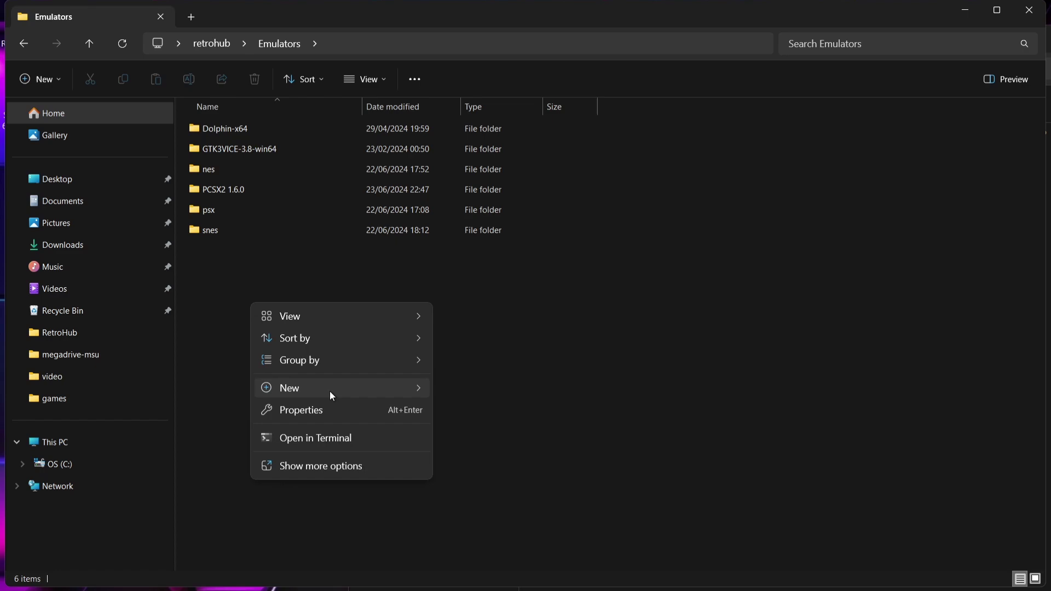
{"action": "mouse_move", "coordinate": [332, 392]}
{"action": "left_click", "coordinate": [488, 391]}
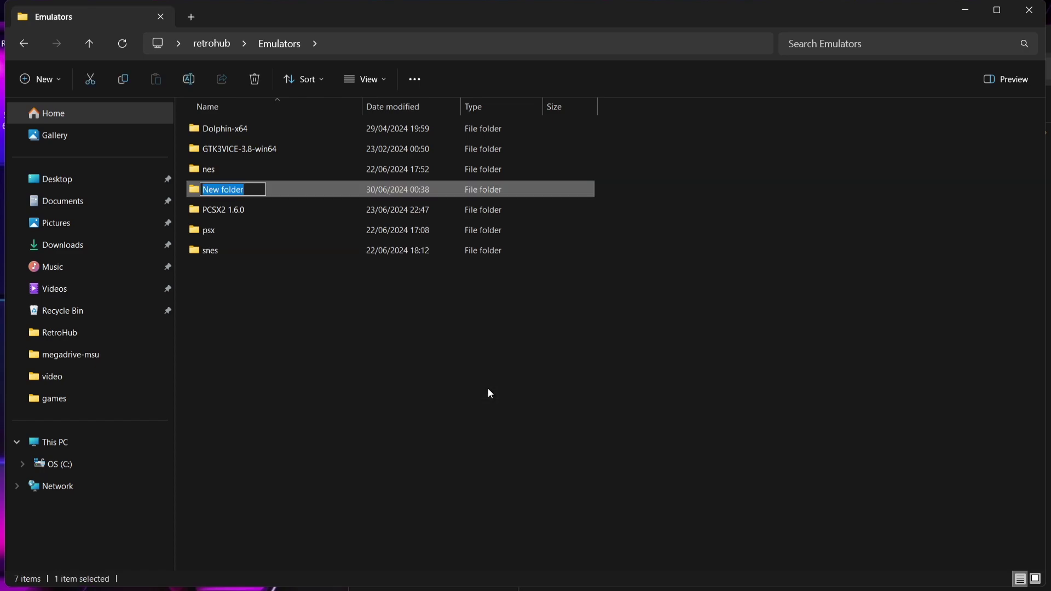
{"action": "type", "text": "n64"}
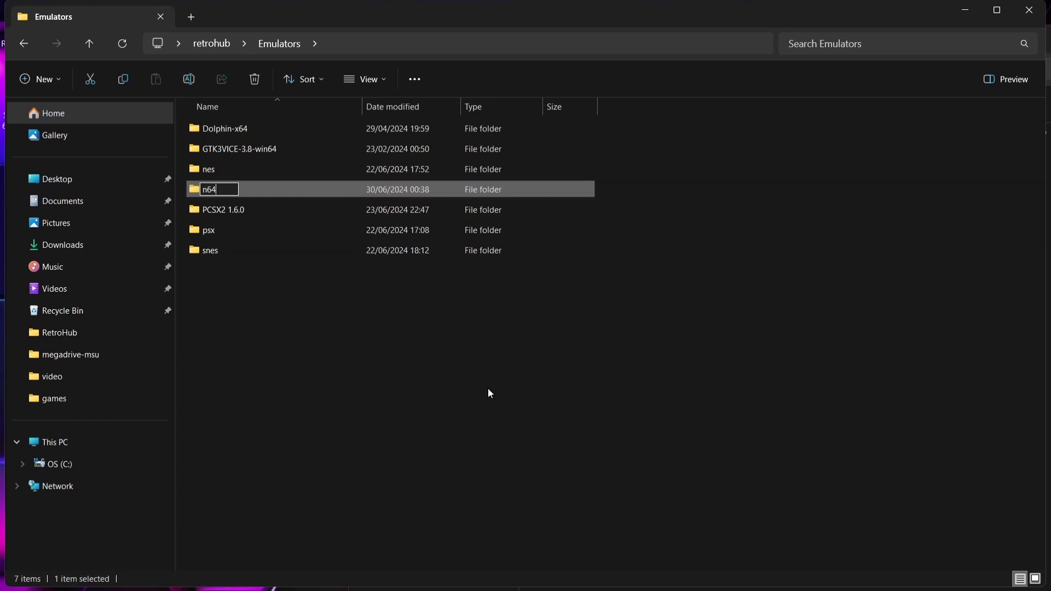
{"action": "key", "text": "Return"}
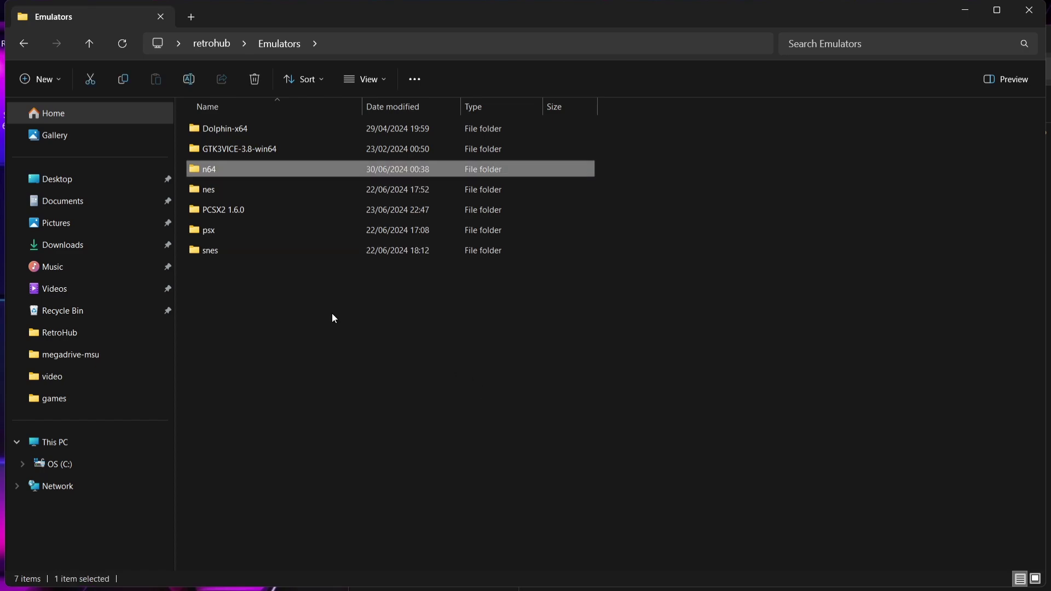
- Copy the entire contents of the RMG-Portable zip into the n64 folder inside Emulators
{"action": "double_click", "coordinate": [235, 170]}
{"action": "left_click_drag", "start_coordinate": [329, 8], "coordinate": [645, 269]}
{"action": "left_click_drag", "start_coordinate": [579, 41], "coordinate": [806, 32]}
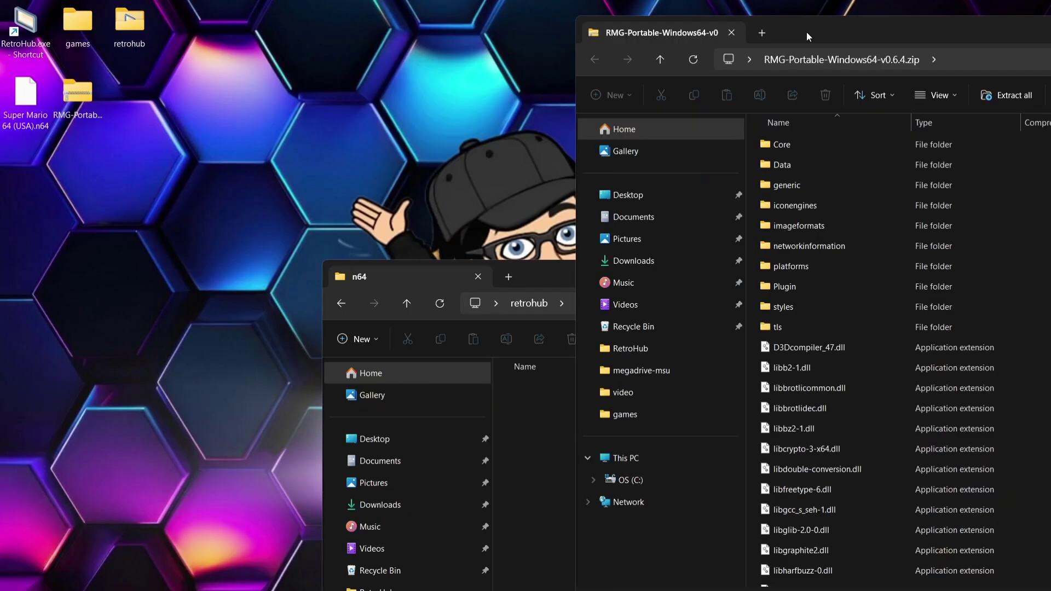
{"action": "left_click", "coordinate": [815, 192]}
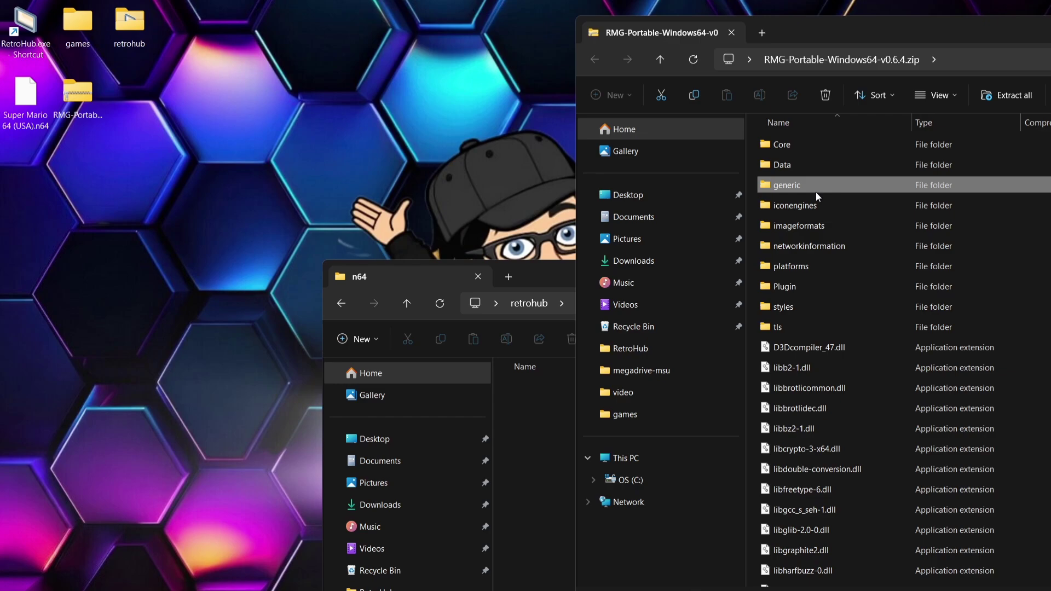
{"action": "key", "text": "ctrl+a"}
{"action": "left_click_drag", "start_coordinate": [815, 192], "coordinate": [536, 438]}
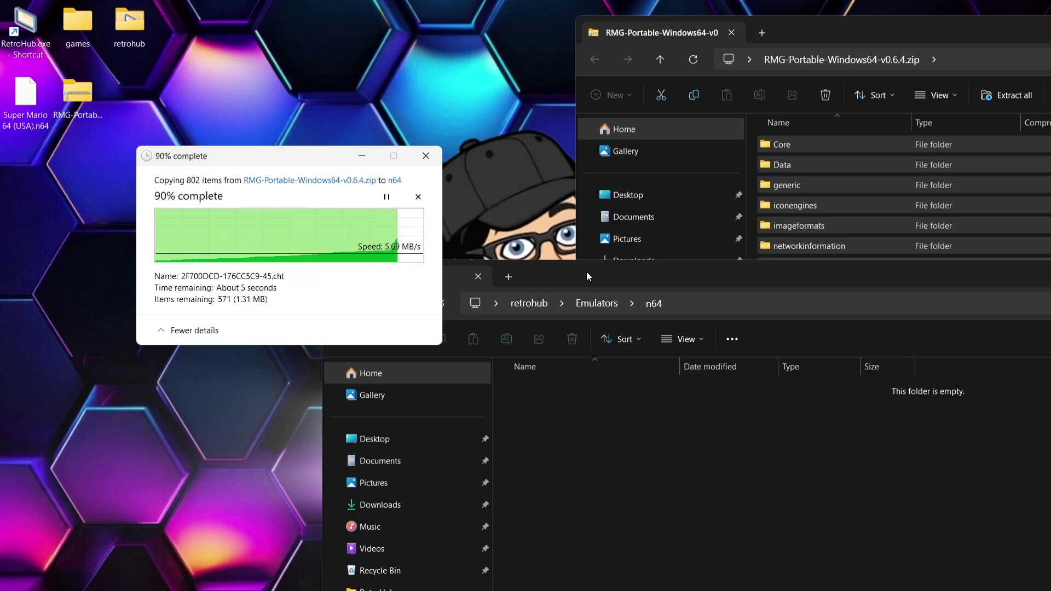
- Create another folder named n64 directly in the main retrohub folder for the game files
{"action": "left_click", "coordinate": [91, 119]}
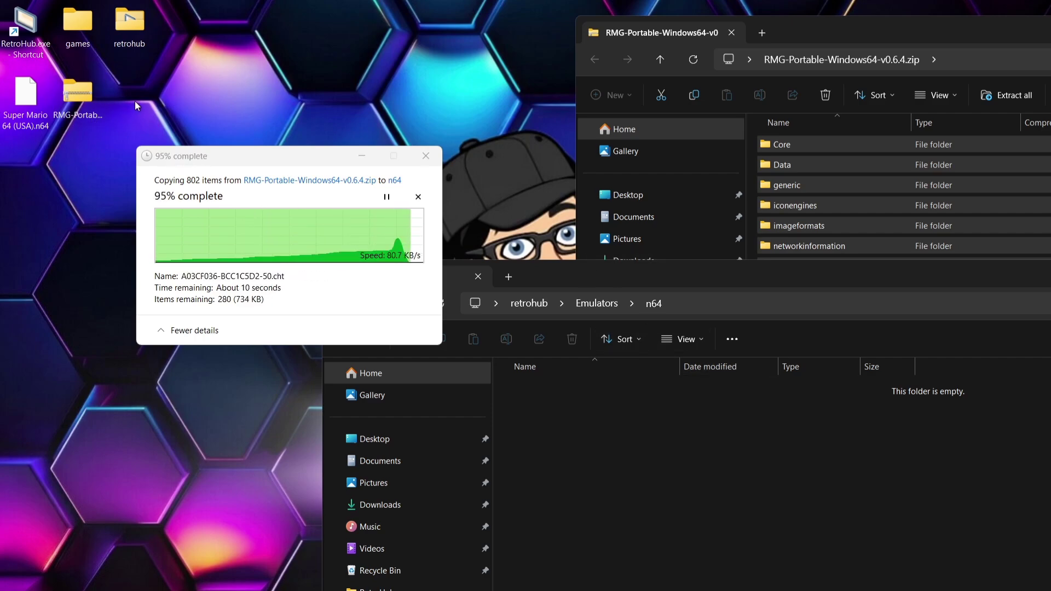
{"action": "left_click", "coordinate": [129, 22]}
{"action": "double_click", "coordinate": [130, 22]}
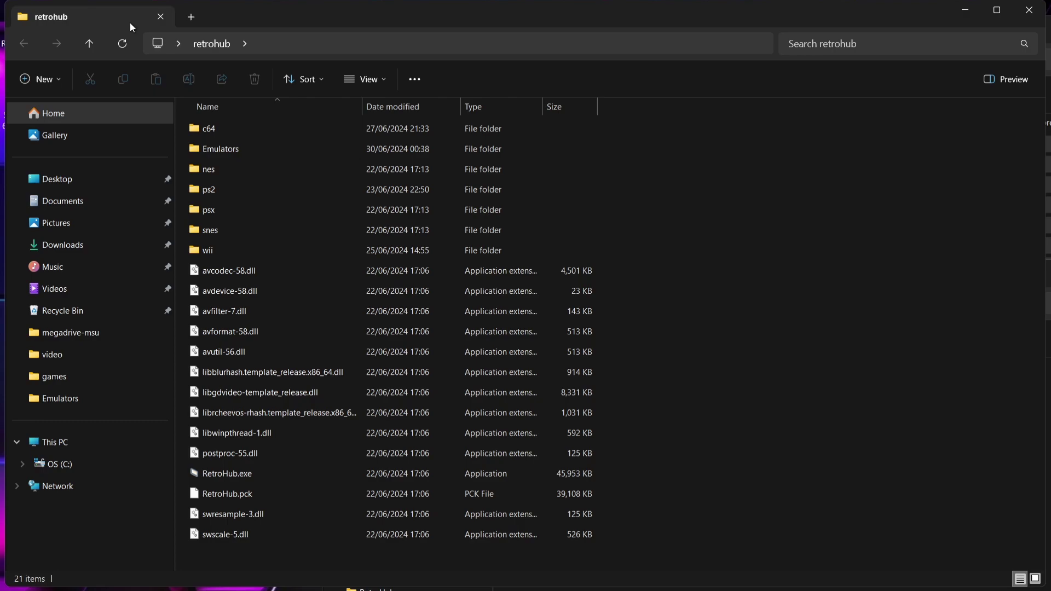
{"action": "right_click", "coordinate": [704, 241]}
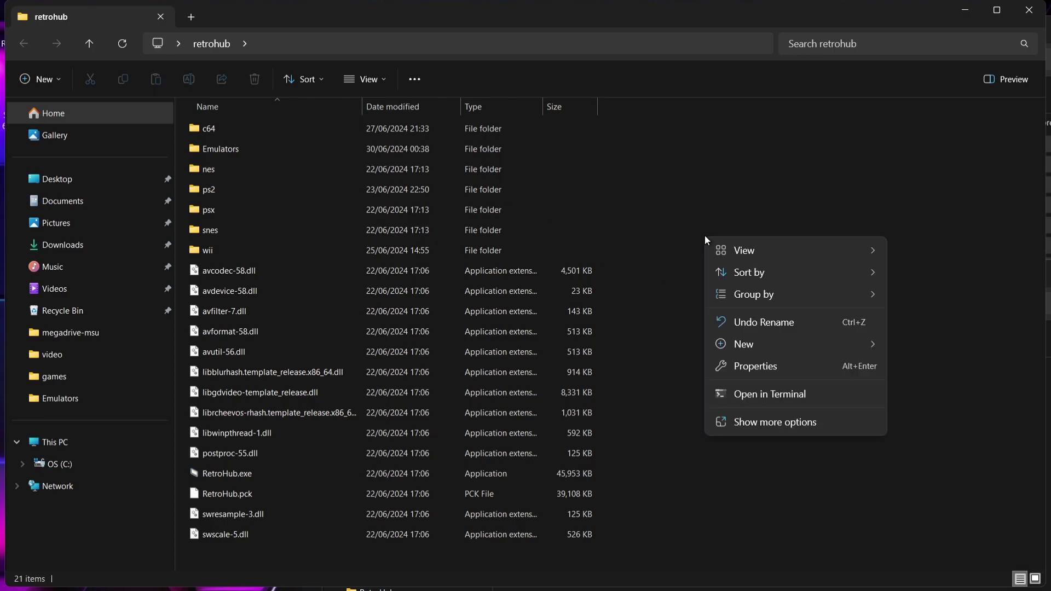
{"action": "mouse_move", "coordinate": [739, 339]}
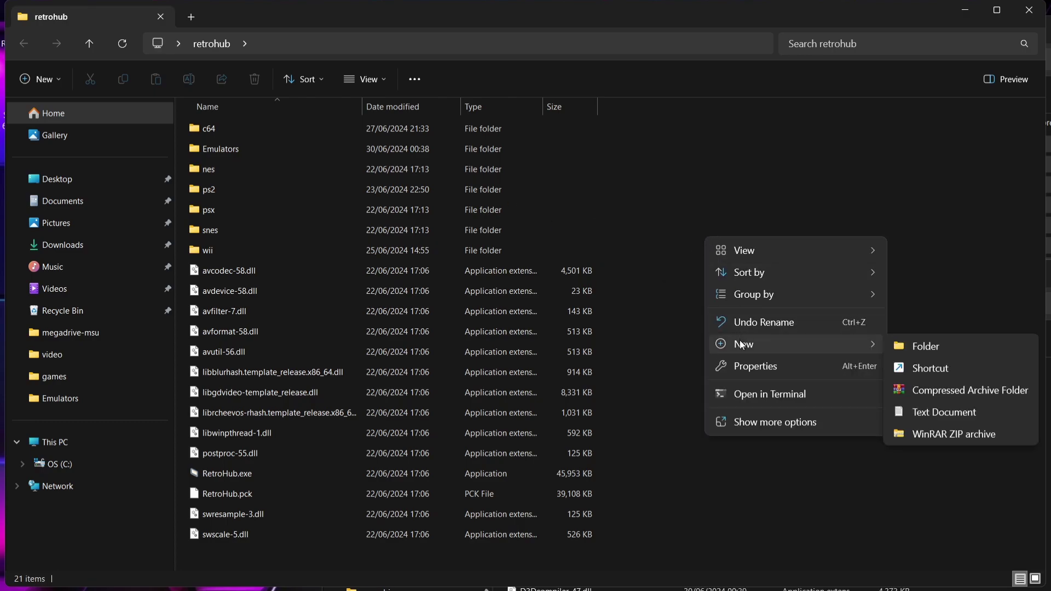
{"action": "left_click", "coordinate": [959, 350]}
{"action": "type", "text": "n64"}
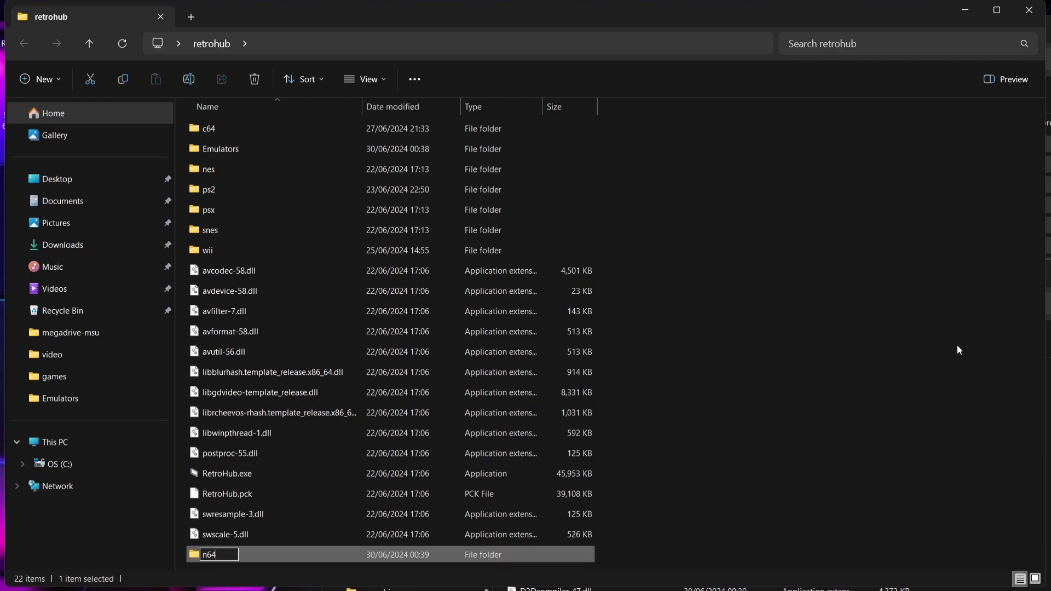
{"action": "key", "text": "Return"}
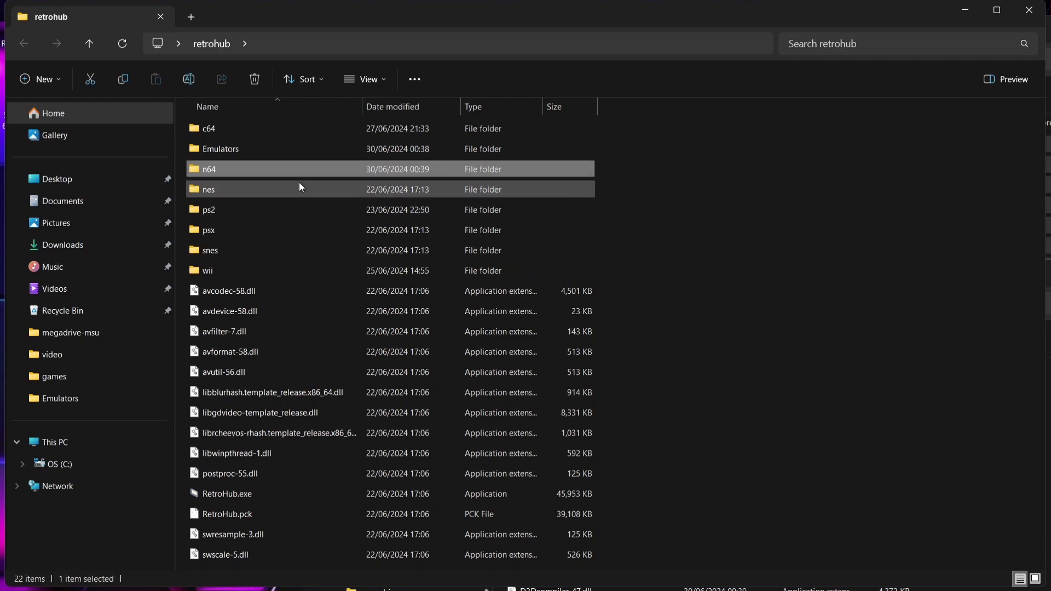
- Move Super Mario 64 (USA).n64 from the desktop into the n64 games folder and clear that window away
{"action": "double_click", "coordinate": [298, 171]}
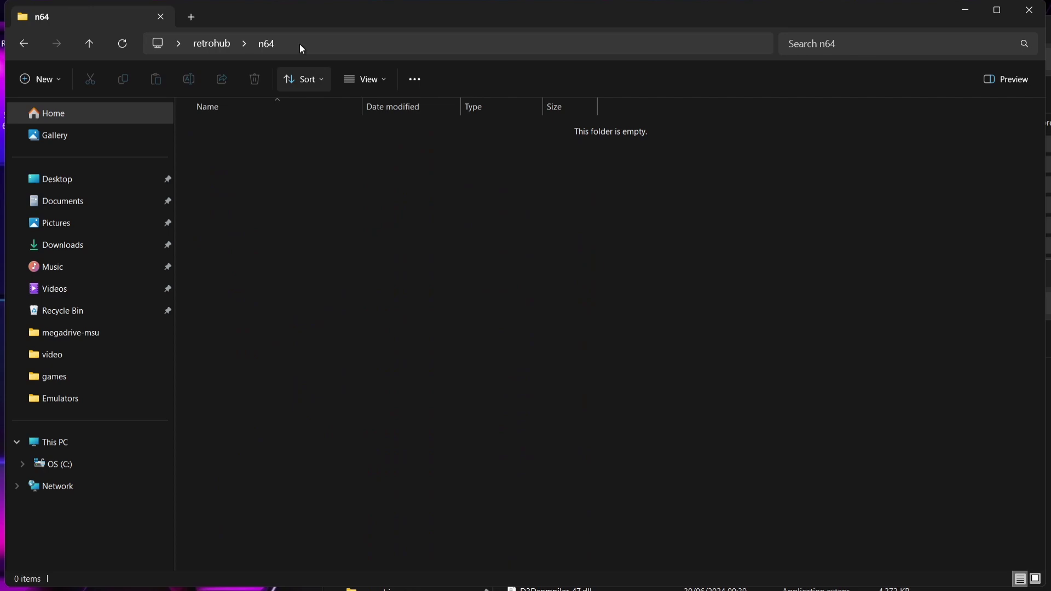
{"action": "left_click_drag", "start_coordinate": [269, 9], "coordinate": [546, 37]}
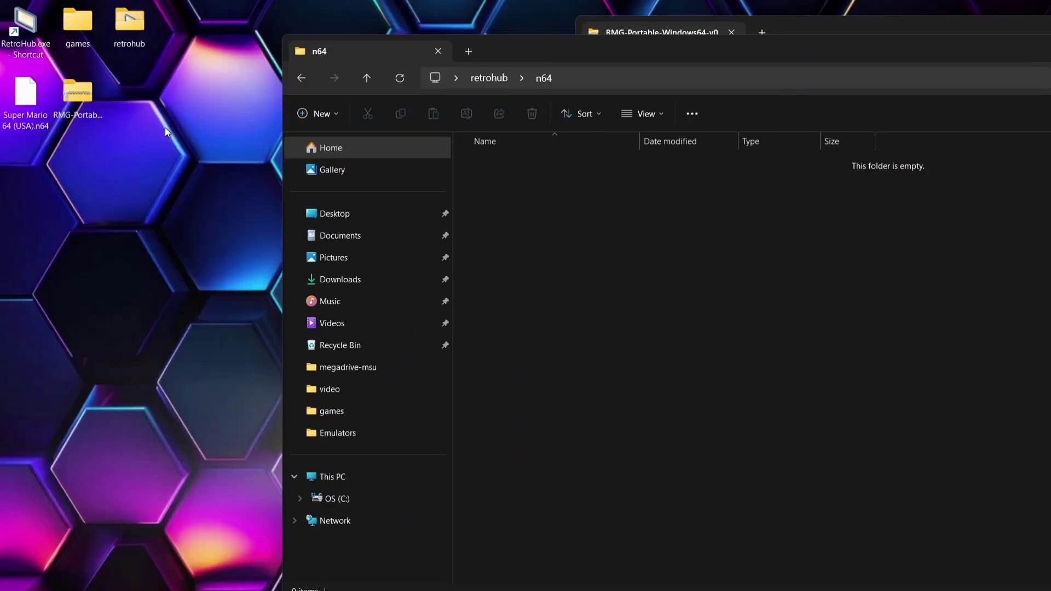
{"action": "left_click_drag", "start_coordinate": [27, 101], "coordinate": [693, 313]}
{"action": "left_click_drag", "start_coordinate": [770, 36], "coordinate": [769, 104]}
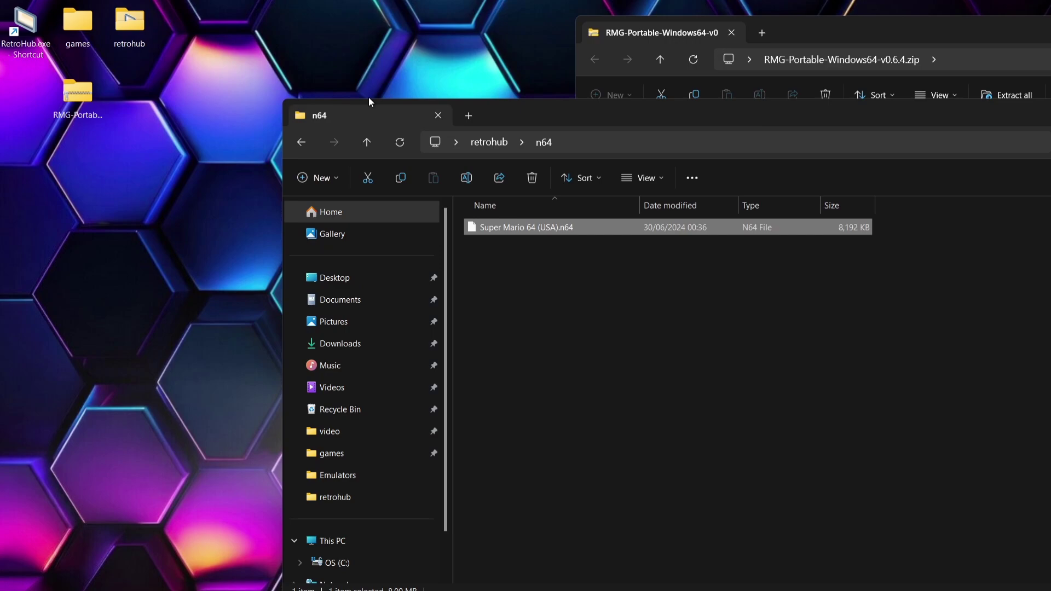
{"action": "left_click_drag", "start_coordinate": [859, 108], "coordinate": [275, 112]}
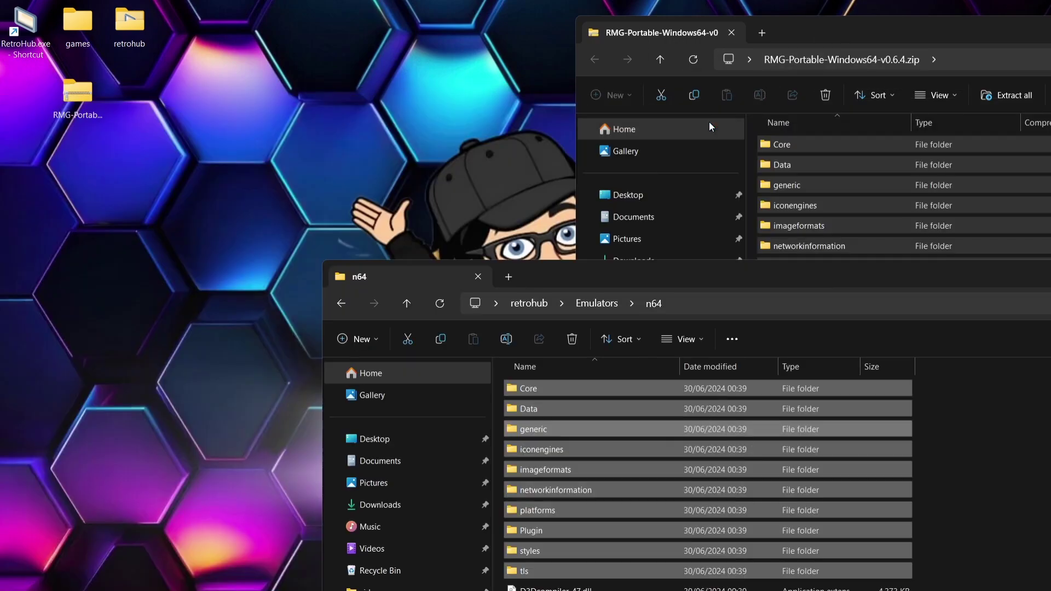
- Close the RMG-Portable zip window and delete the zip from the desktop
{"action": "left_click_drag", "start_coordinate": [890, 18], "coordinate": [771, 77]}
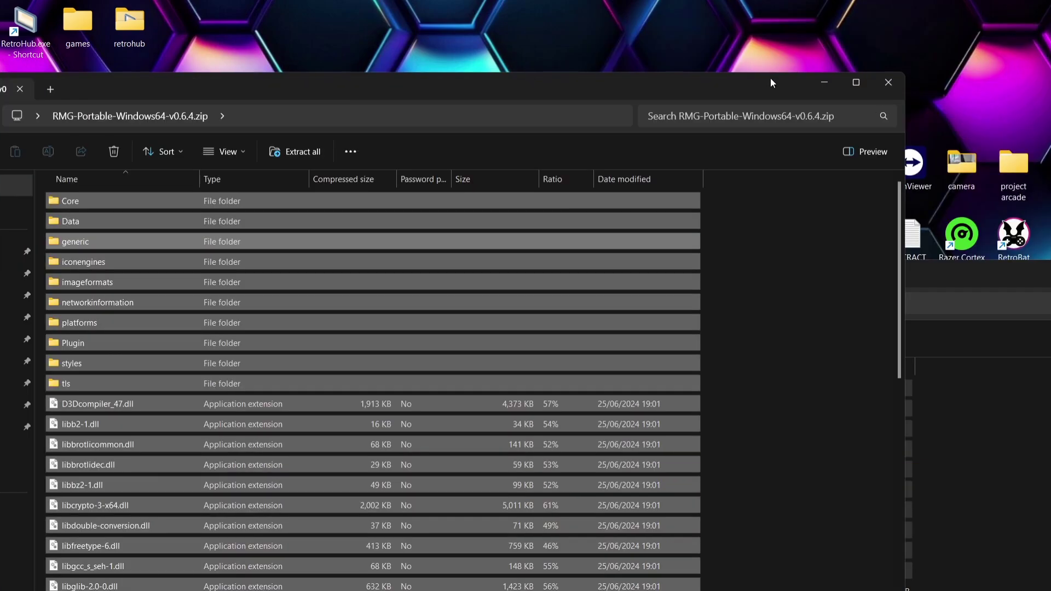
{"action": "left_click", "coordinate": [887, 82]}
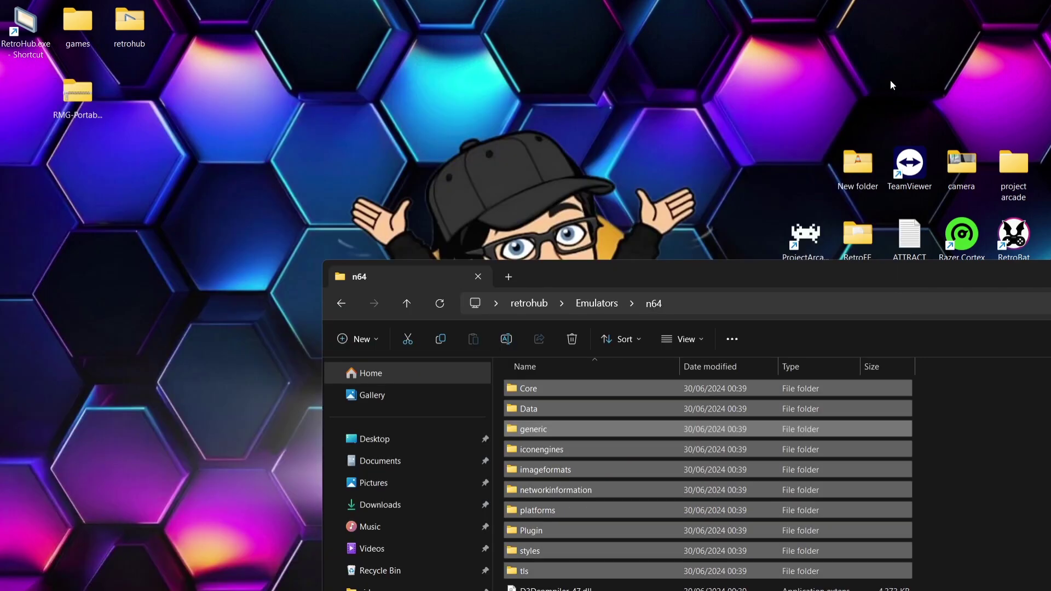
{"action": "right_click", "coordinate": [75, 96]}
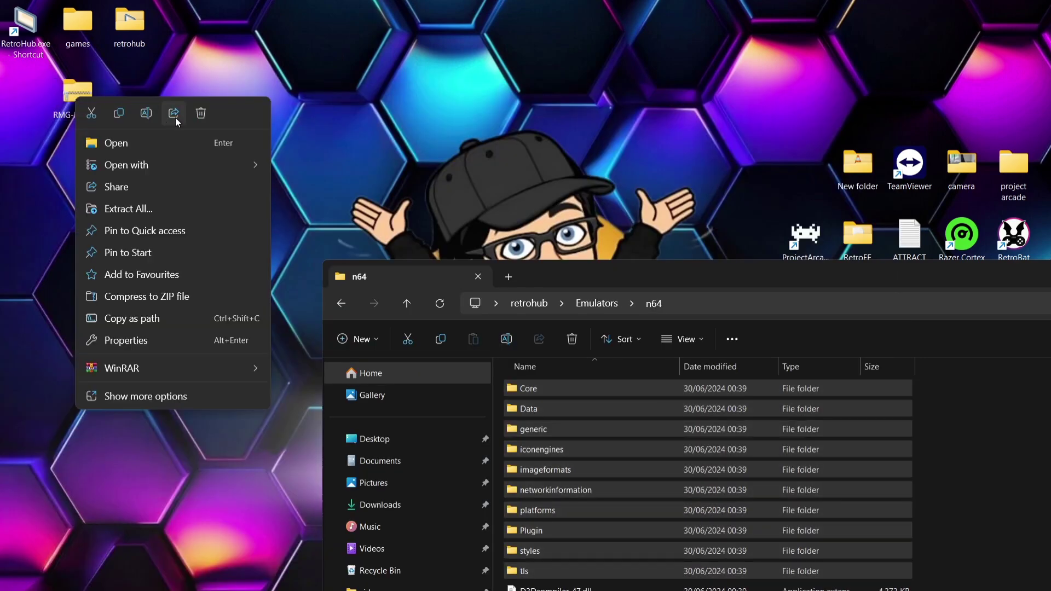
{"action": "left_click", "coordinate": [206, 114]}
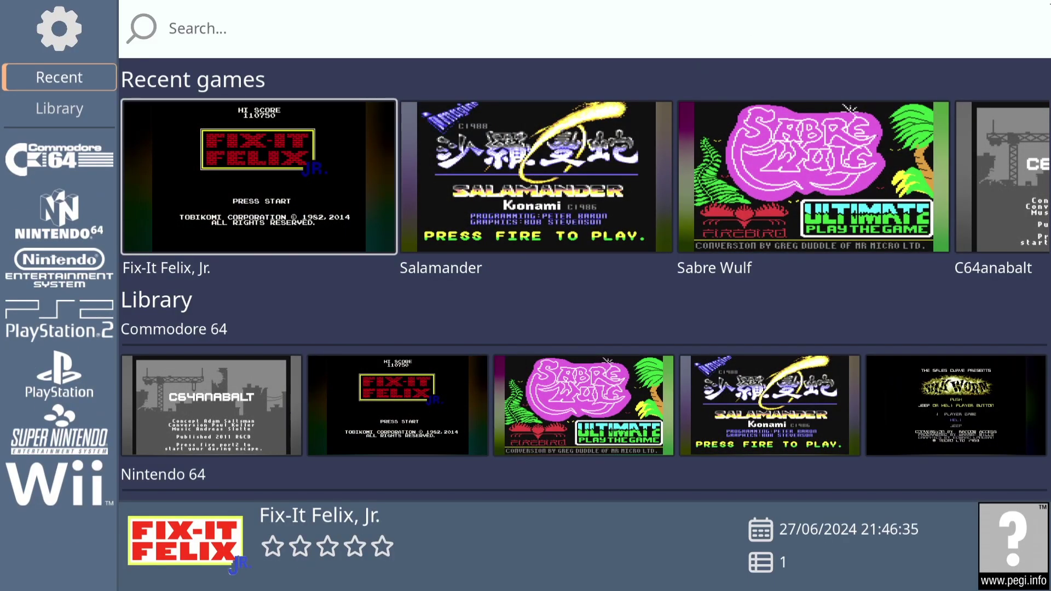
- Switch to RetroHub, go to the Nintendo 64 section and scrape the games without metadata
{"action": "left_click", "coordinate": [67, 207]}
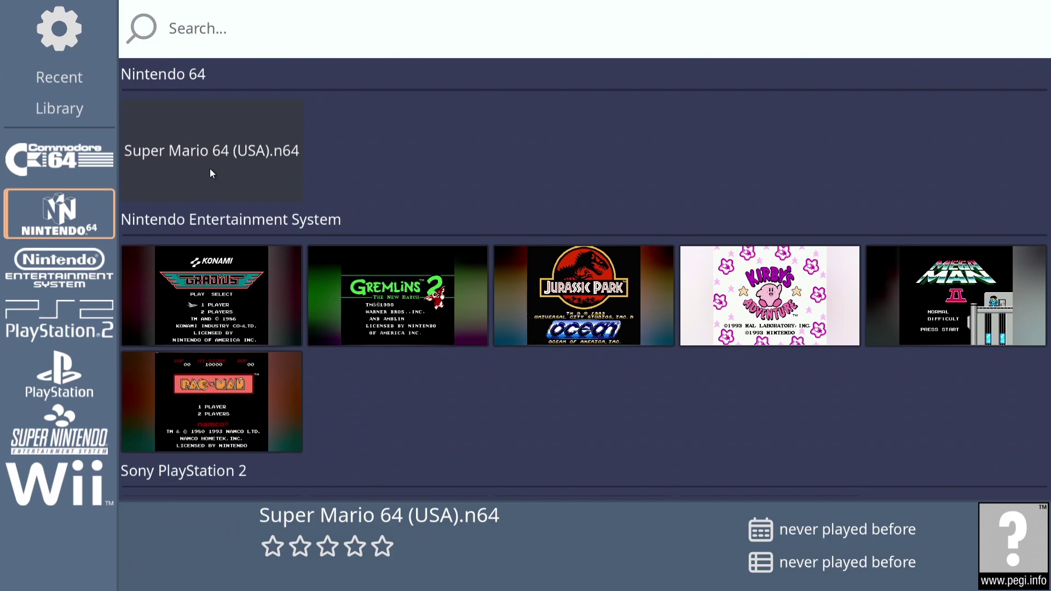
{"action": "right_click", "coordinate": [243, 173]}
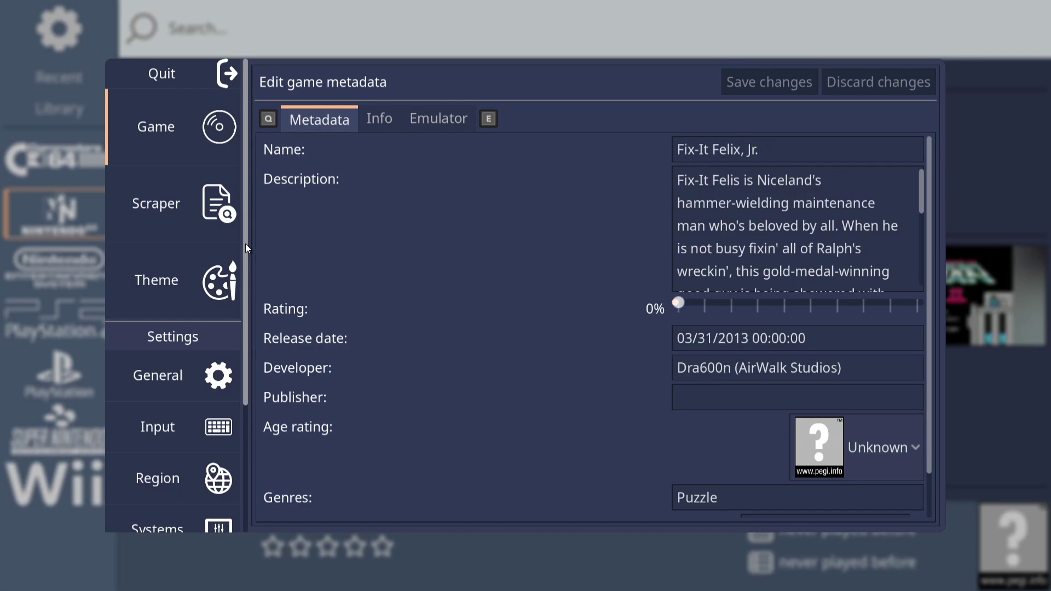
{"action": "scroll", "coordinate": [245, 244], "scroll_direction": "down", "scroll_amount": 1}
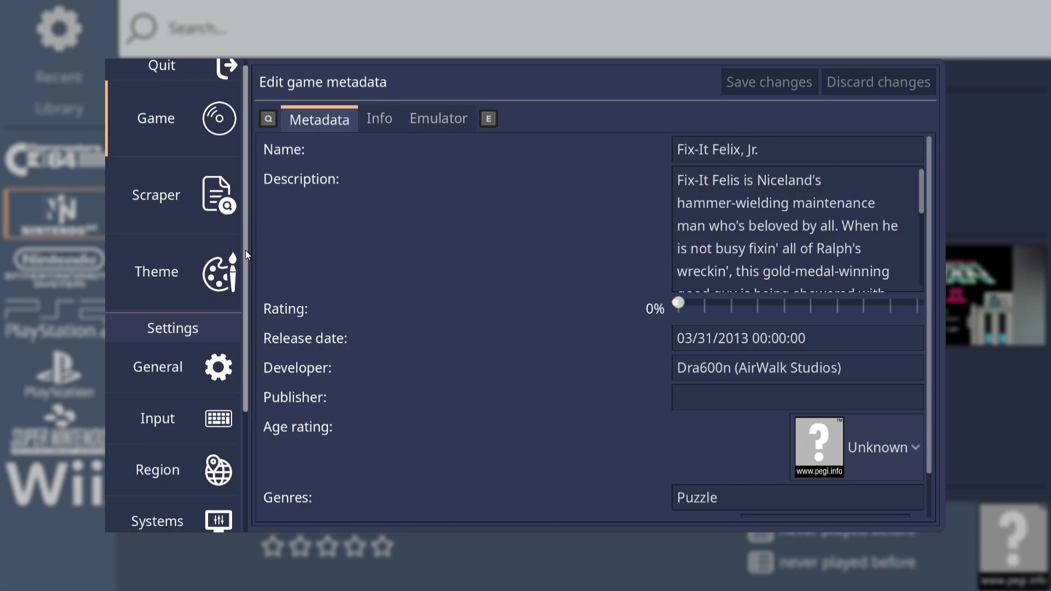
{"action": "left_click", "coordinate": [172, 208]}
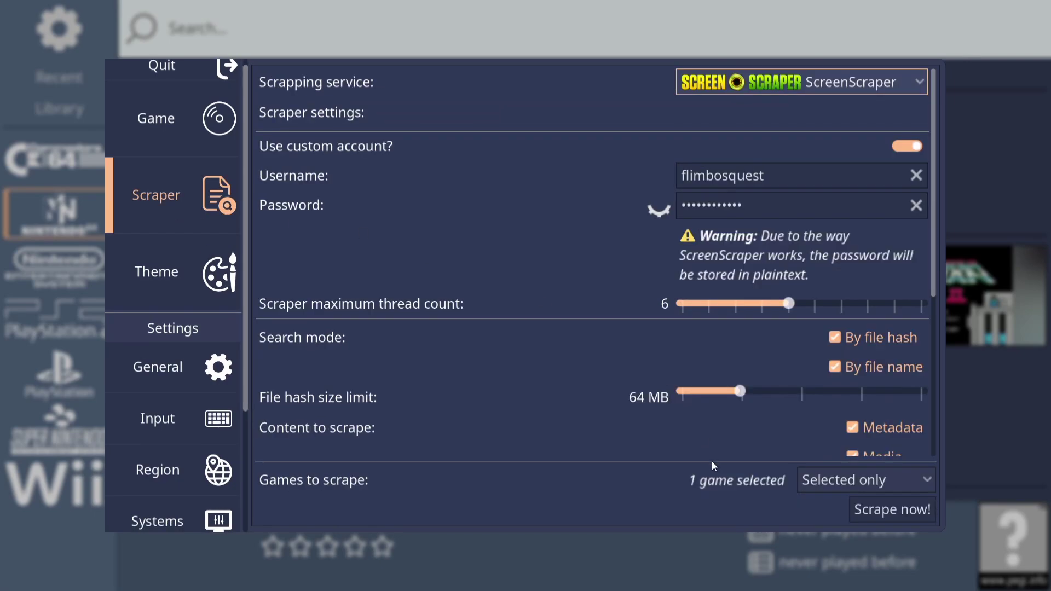
{"action": "left_click", "coordinate": [882, 482]}
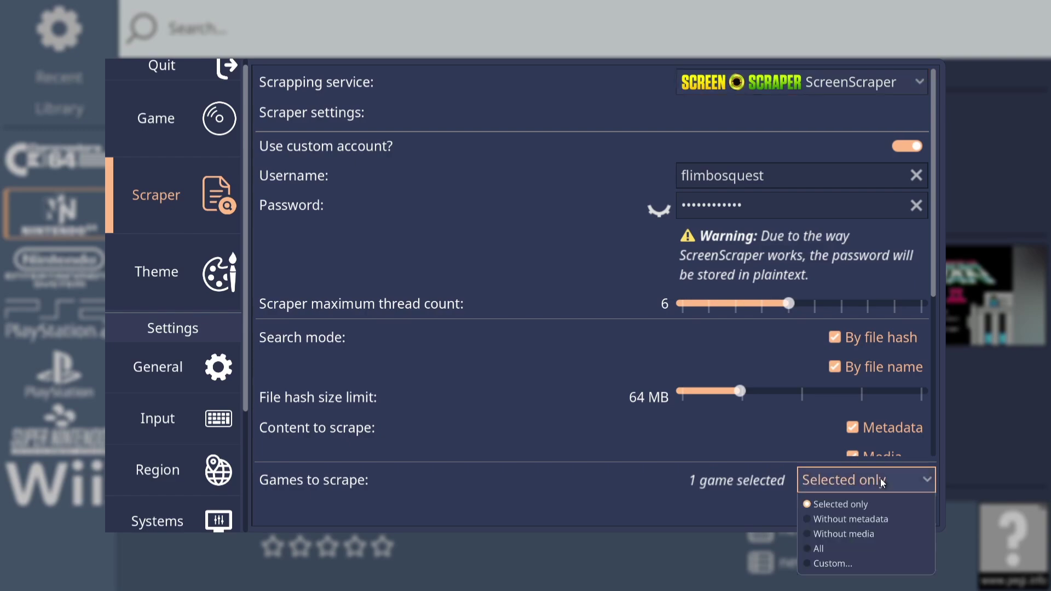
{"action": "left_click", "coordinate": [858, 519]}
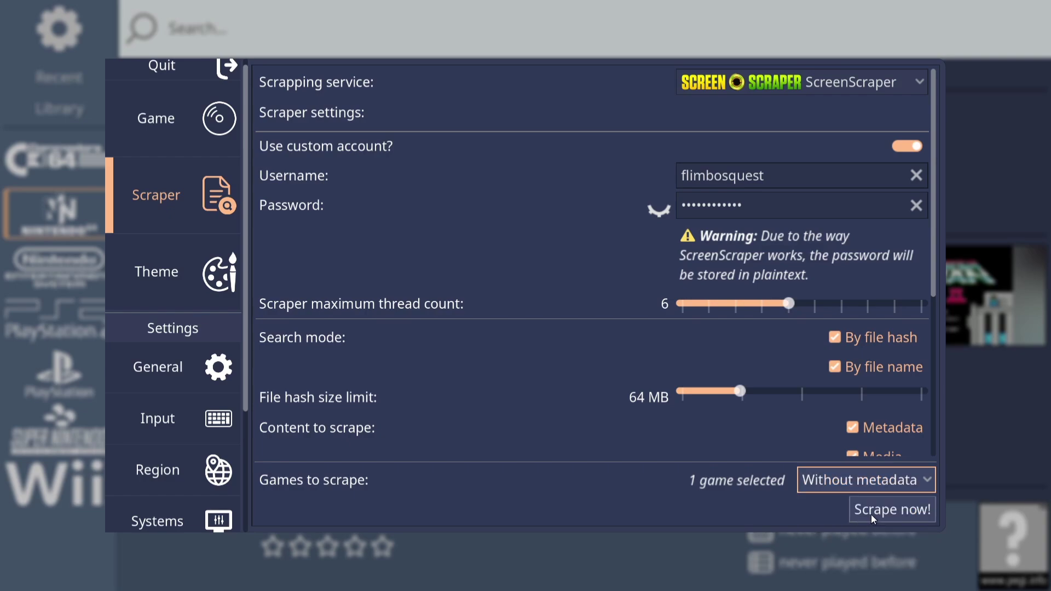
{"action": "left_click", "coordinate": [871, 515]}
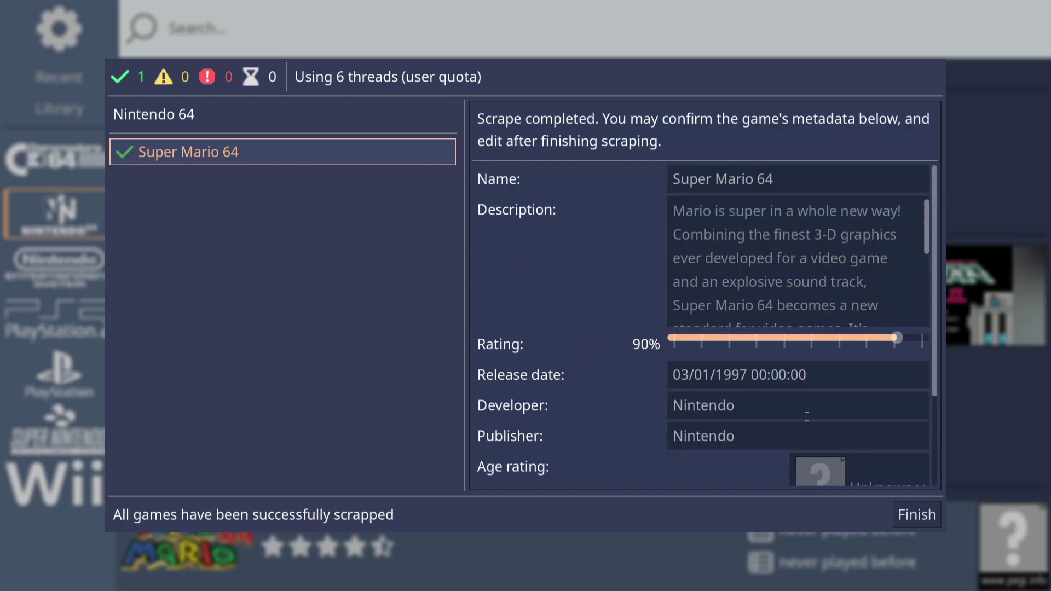
- Finish the scrape and check the Nintendo 64 system settings for supported emulators, selecting Rosalie's Mupen GUI
{"action": "left_click", "coordinate": [924, 516]}
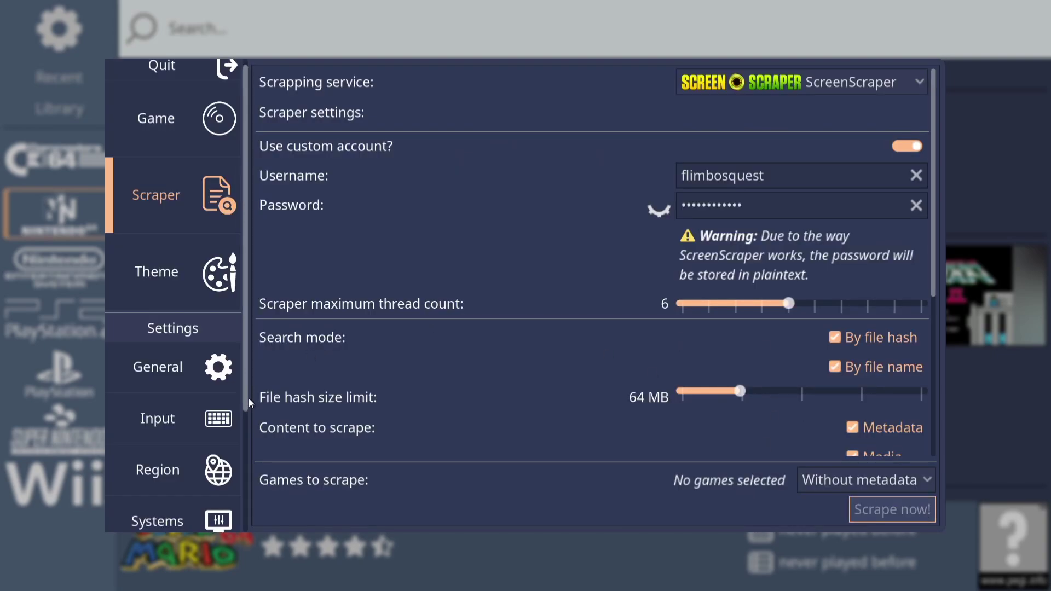
{"action": "left_click", "coordinate": [164, 520]}
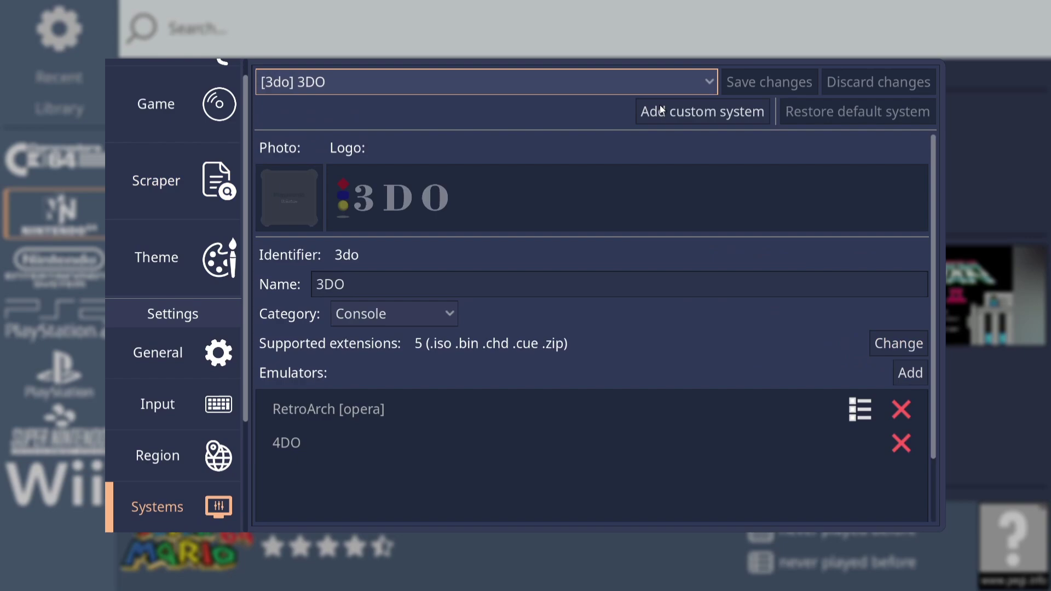
{"action": "left_click", "coordinate": [675, 80]}
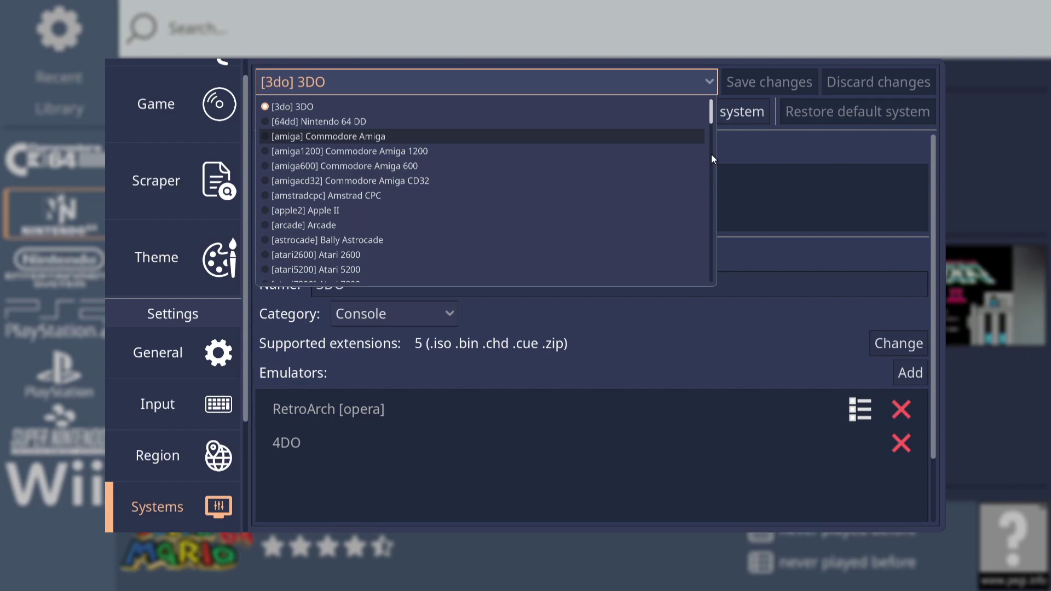
{"action": "left_click_drag", "start_coordinate": [711, 117], "coordinate": [711, 199]}
{"action": "left_click", "coordinate": [341, 132]}
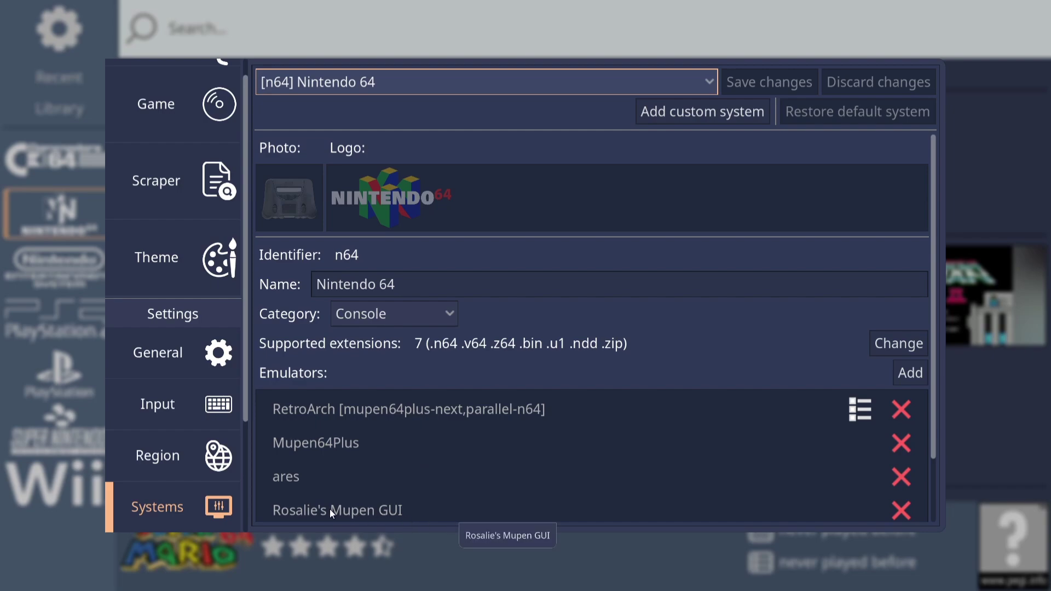
{"action": "left_click", "coordinate": [438, 512]}
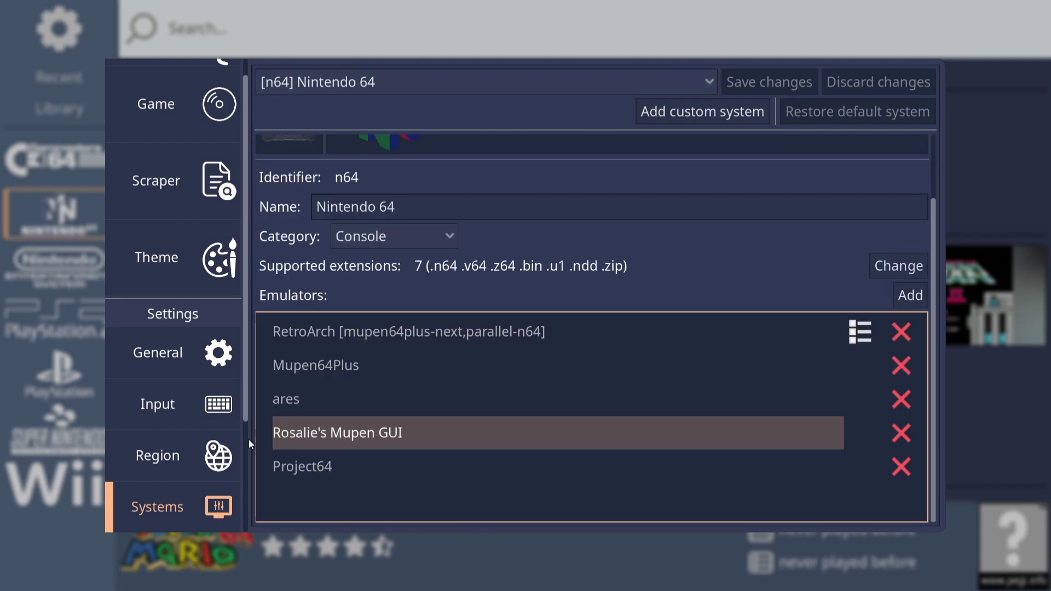
- Go to the emulator settings and choose the [rmg] Rosalie's Mupen GUI entry
{"action": "left_click_drag", "start_coordinate": [247, 396], "coordinate": [252, 497]}
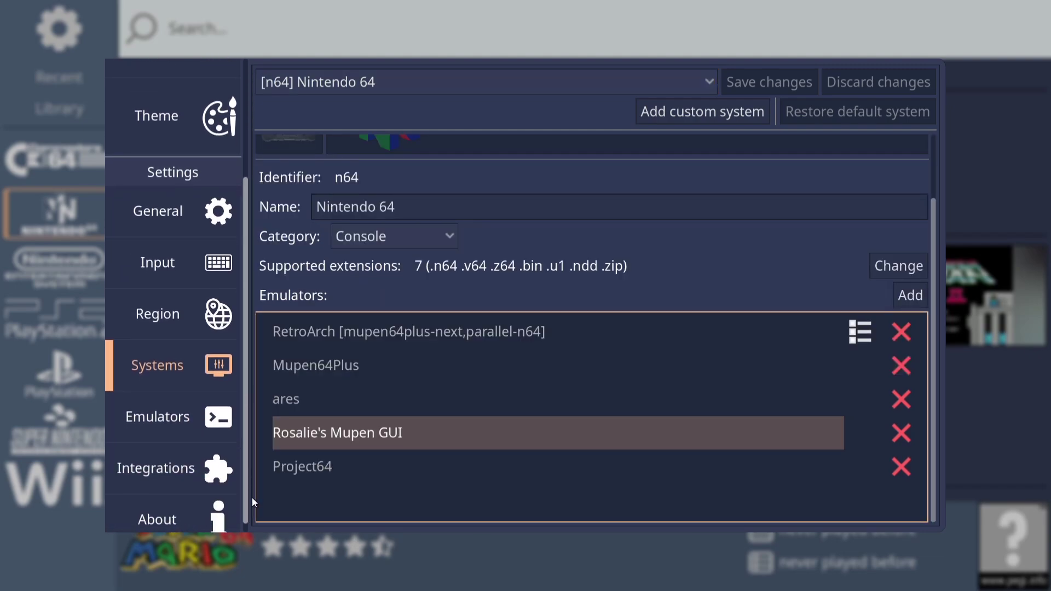
{"action": "left_click", "coordinate": [161, 417]}
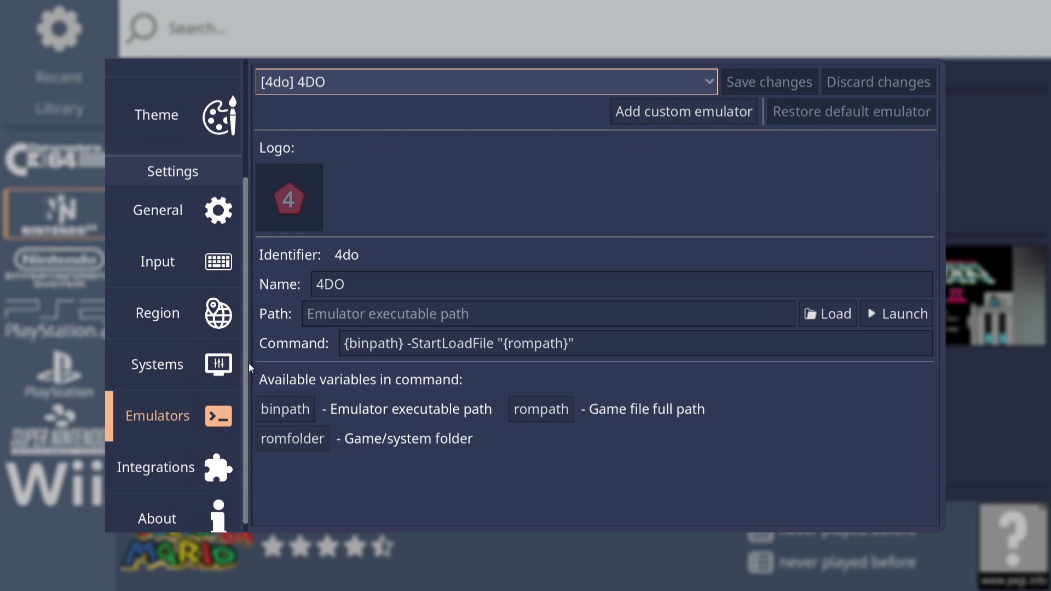
{"action": "left_click", "coordinate": [694, 80]}
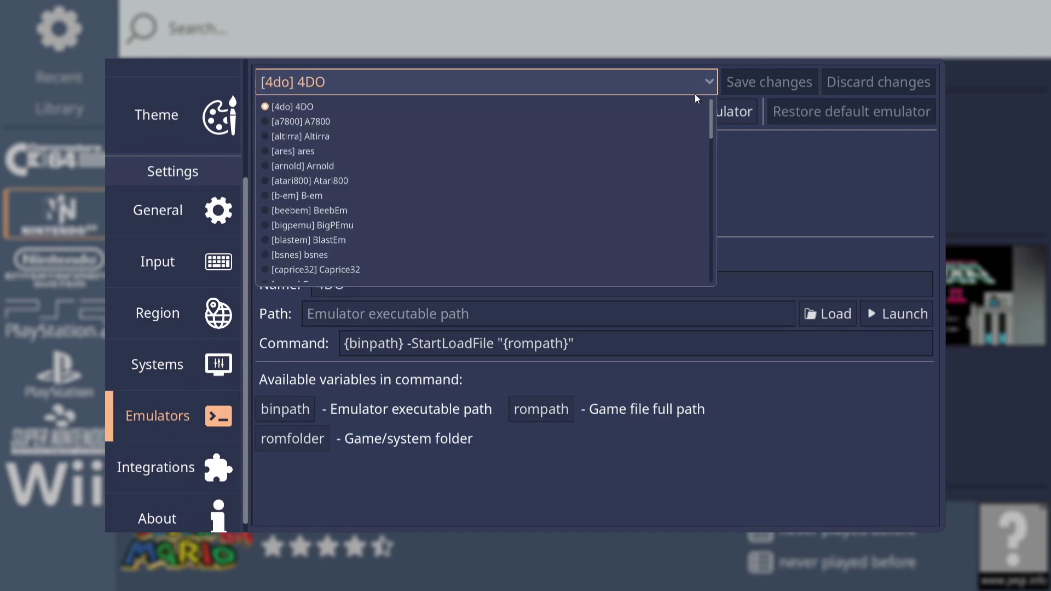
{"action": "left_click_drag", "start_coordinate": [711, 112], "coordinate": [710, 218]}
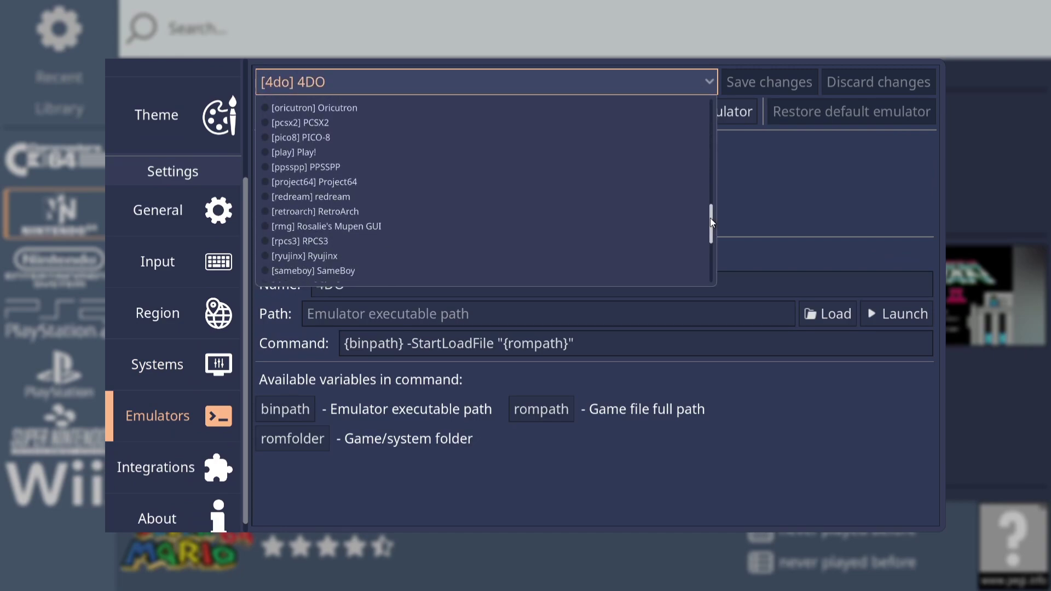
{"action": "left_click", "coordinate": [381, 227]}
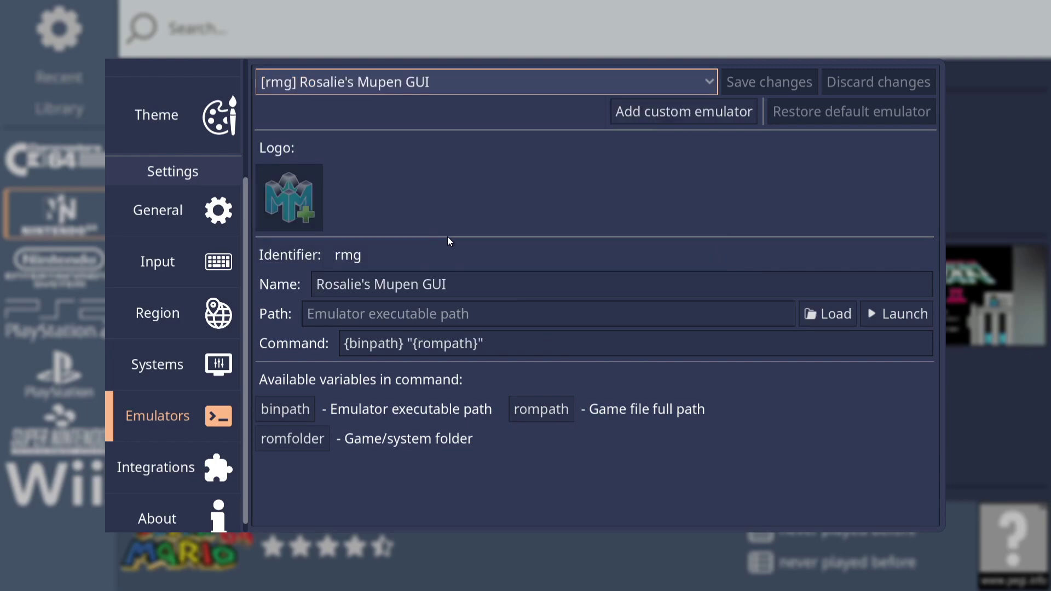
- Set the emulator's executable path to RMG.exe in the desktop's retrohub/Emulators/n64 folder, save the changes and close the settings
{"action": "left_click", "coordinate": [828, 314]}
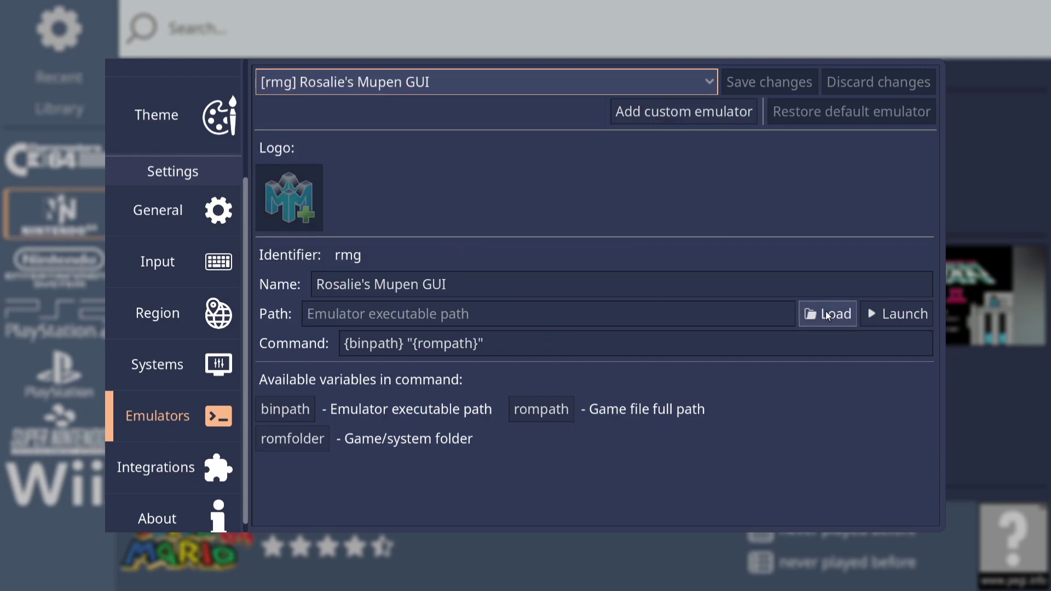
{"action": "left_click", "coordinate": [827, 315]}
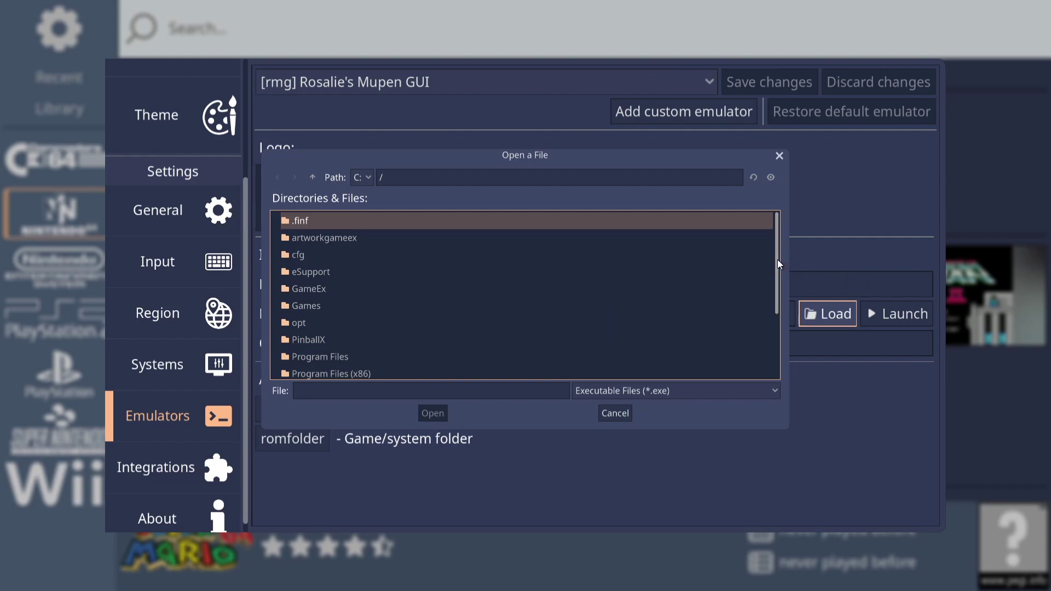
{"action": "left_click_drag", "start_coordinate": [777, 260], "coordinate": [778, 326]}
{"action": "double_click", "coordinate": [314, 332]}
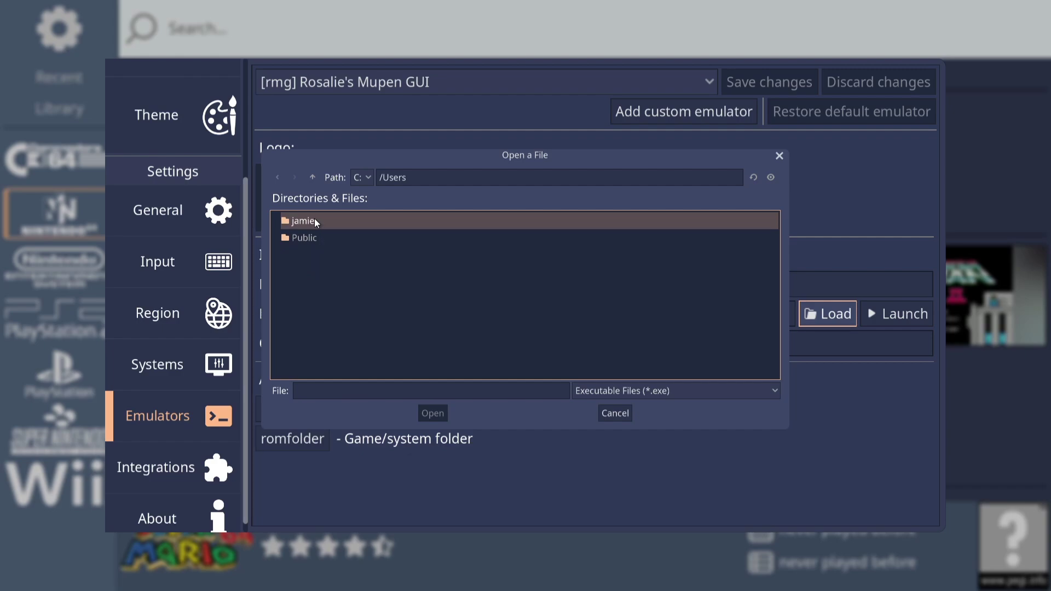
{"action": "double_click", "coordinate": [314, 219]}
{"action": "double_click", "coordinate": [320, 339]}
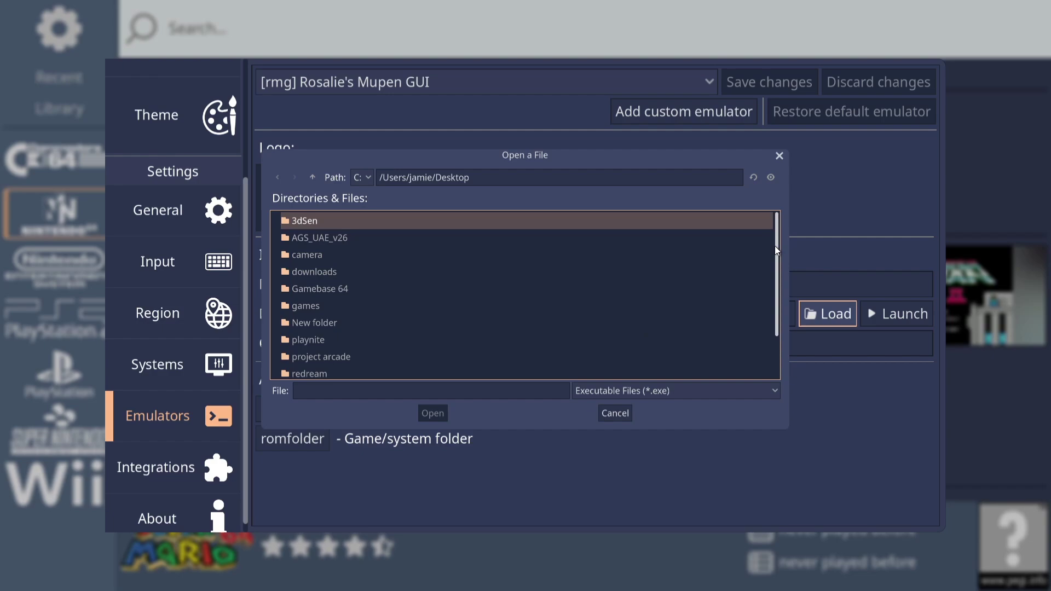
{"action": "left_click_drag", "start_coordinate": [776, 246], "coordinate": [782, 287]}
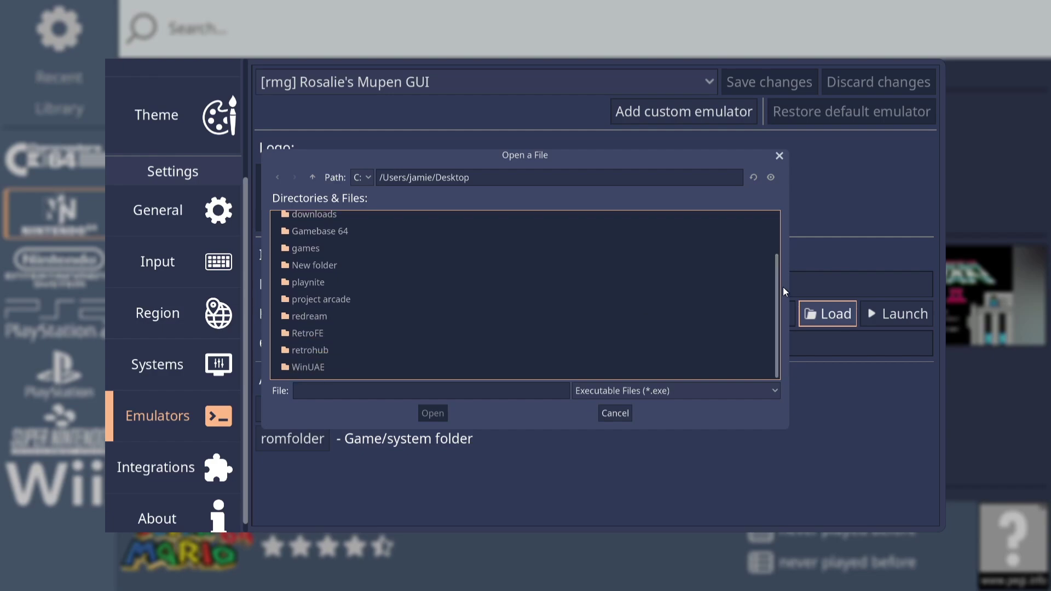
{"action": "double_click", "coordinate": [312, 355]}
{"action": "double_click", "coordinate": [340, 236]}
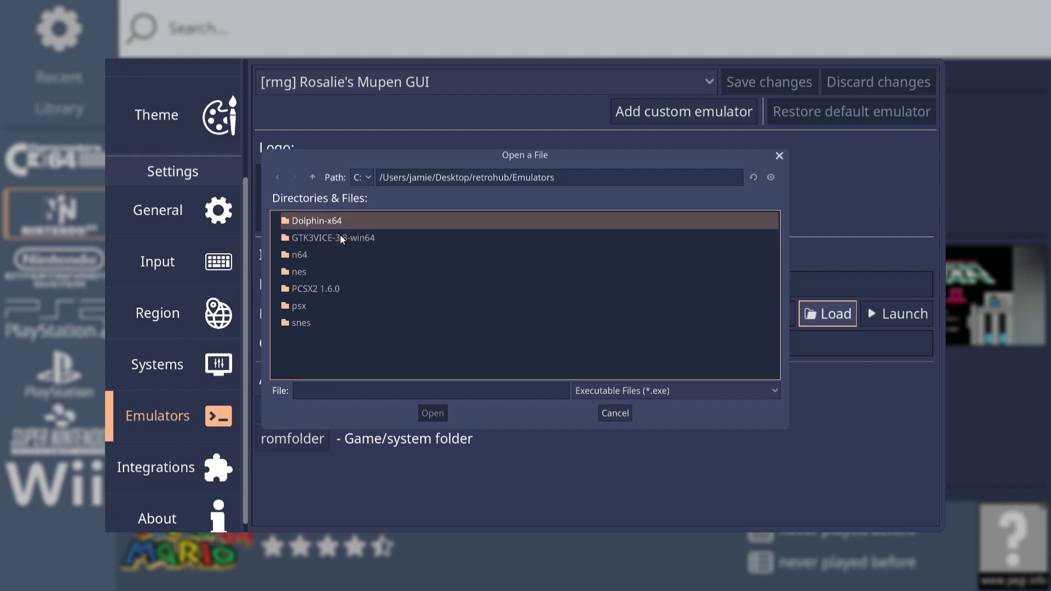
{"action": "double_click", "coordinate": [314, 253]}
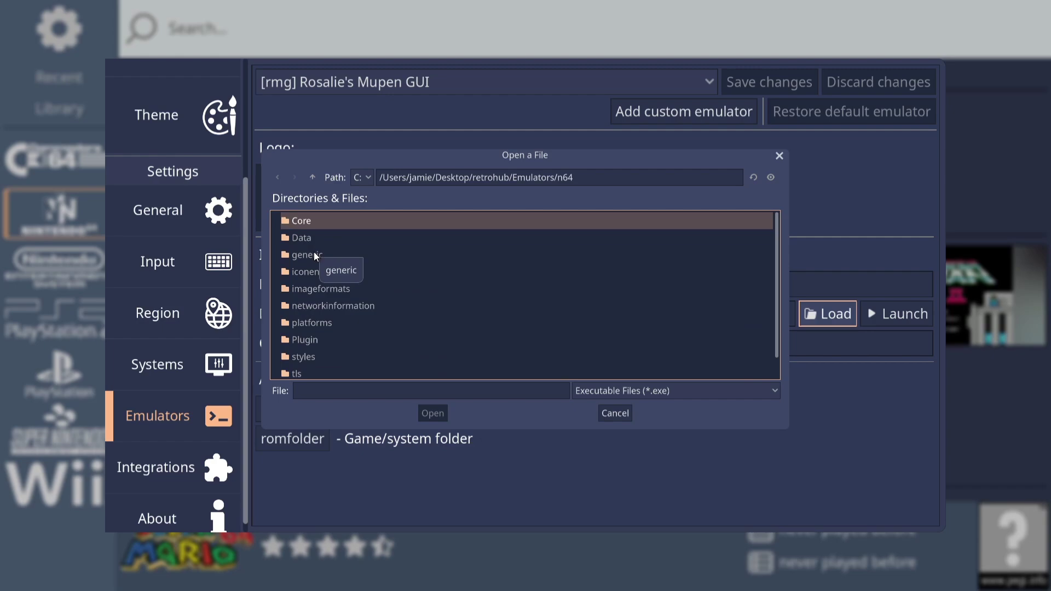
{"action": "left_click_drag", "start_coordinate": [777, 227], "coordinate": [783, 278]}
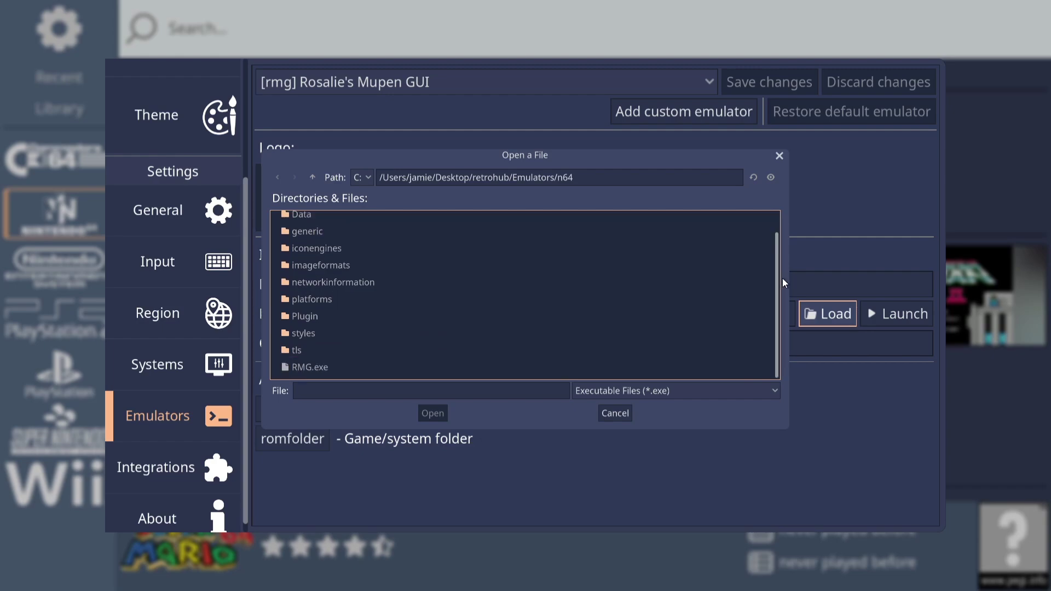
{"action": "double_click", "coordinate": [321, 368]}
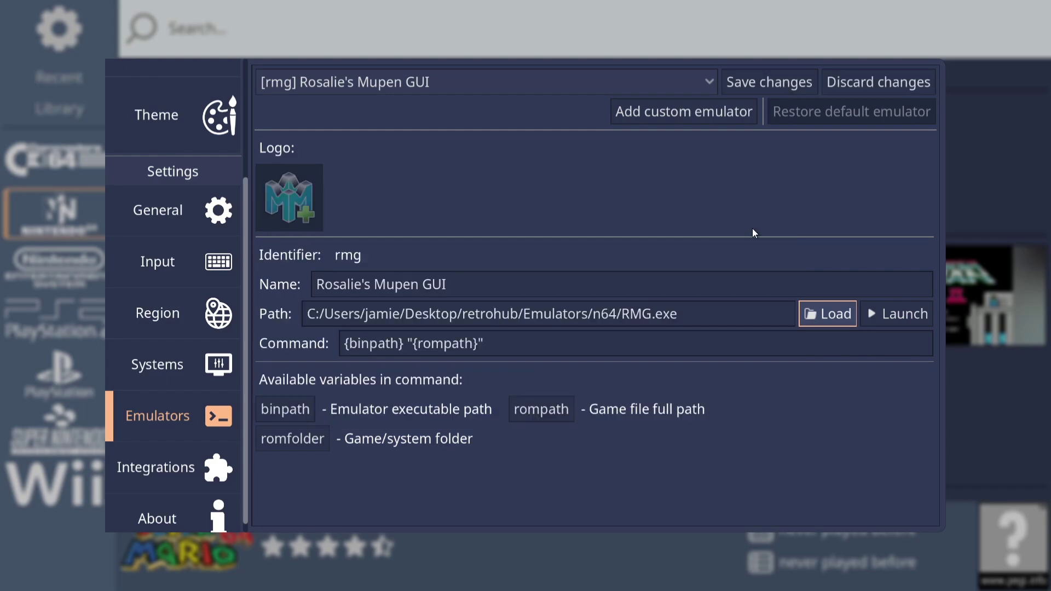
{"action": "left_click", "coordinate": [771, 83]}
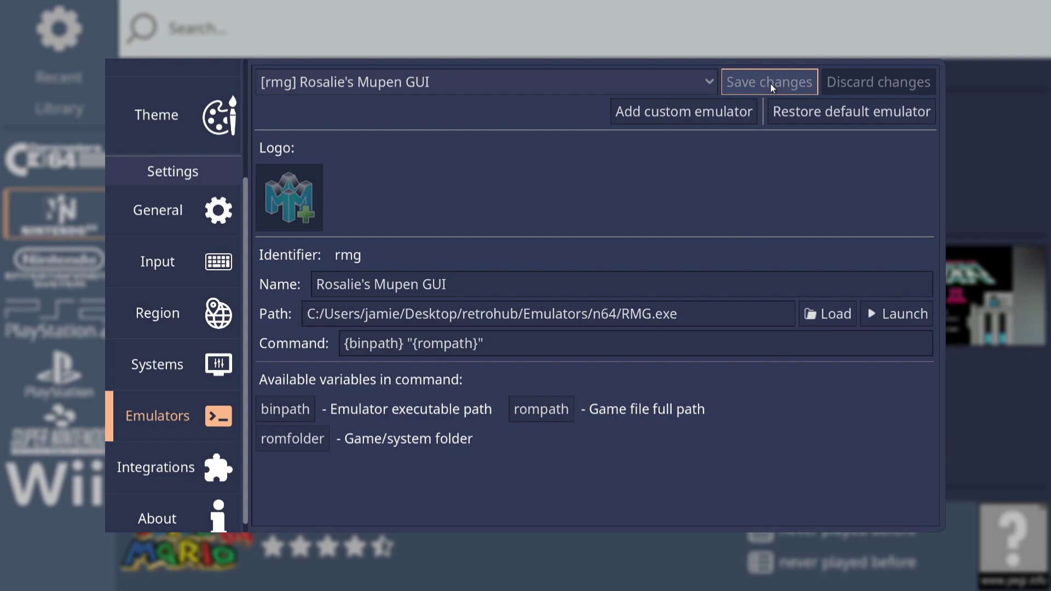
{"action": "key", "text": "Escape"}
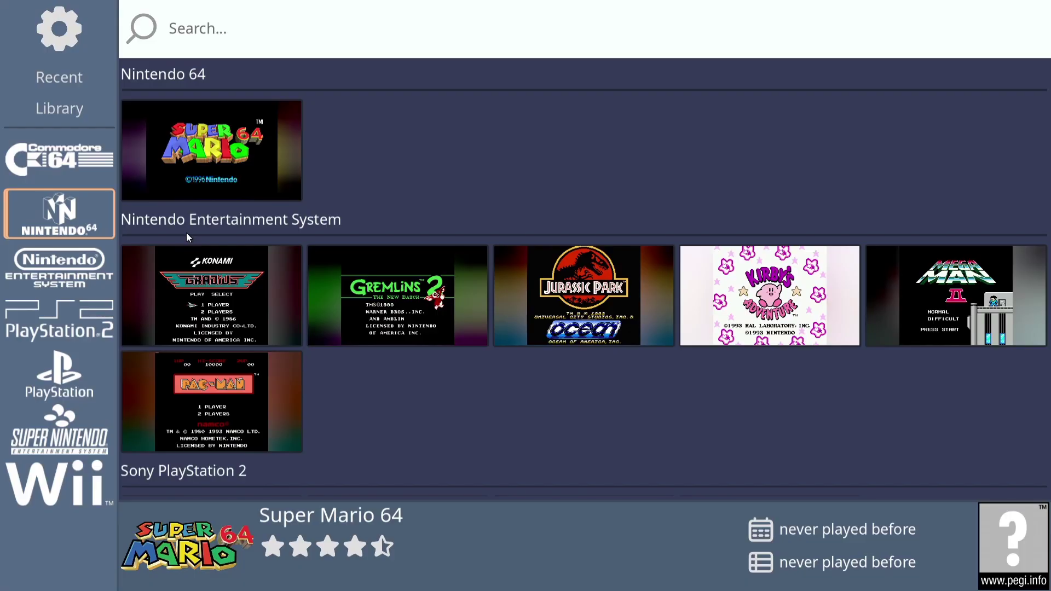
- Launch Super Mario 64 from the Nintendo 64 games and pause the emulation
{"action": "left_click", "coordinate": [249, 156]}
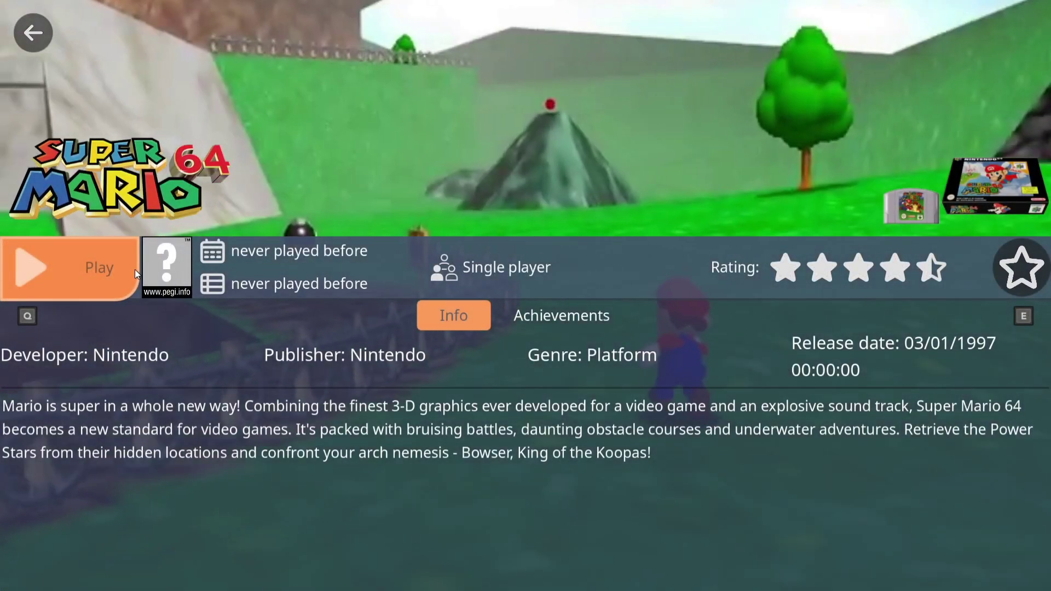
{"action": "left_click", "coordinate": [109, 275]}
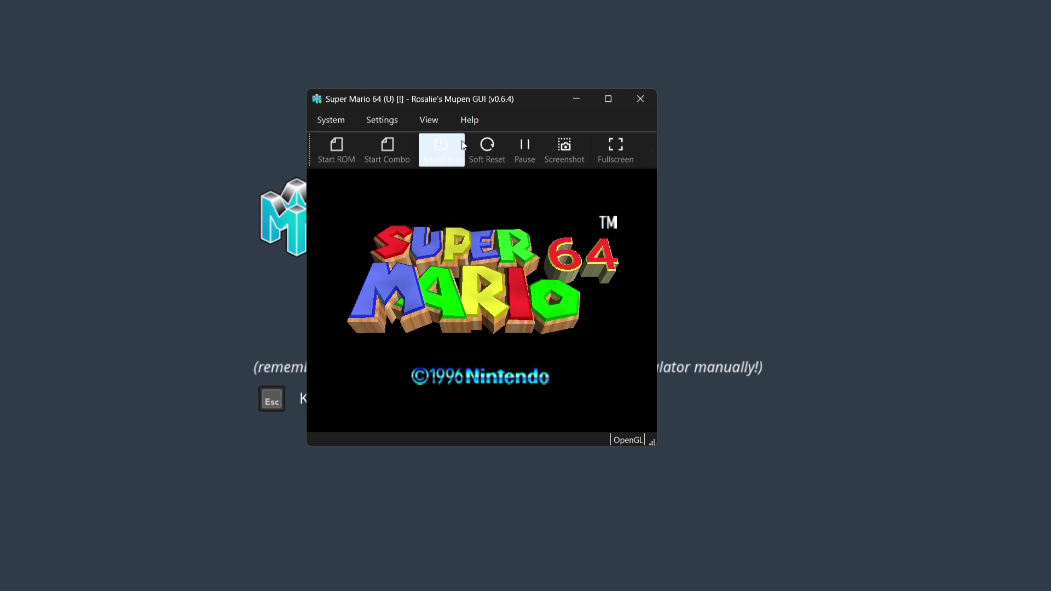
{"action": "left_click", "coordinate": [521, 149]}
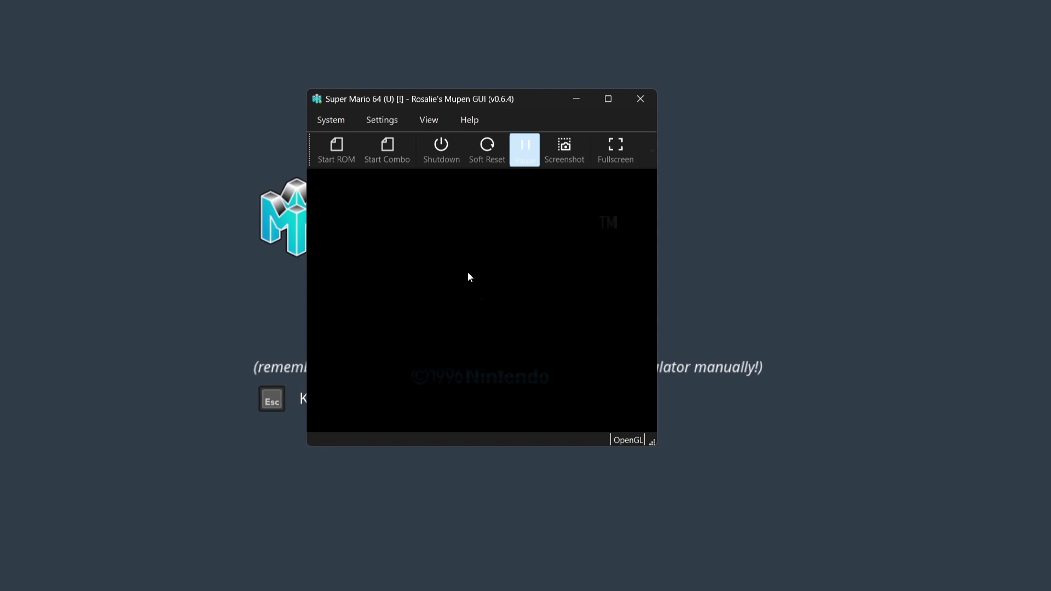
- Make the emulator switch to fullscreen automatically on emulation start, accept the settings and close the emulator
{"action": "left_click", "coordinate": [386, 120]}
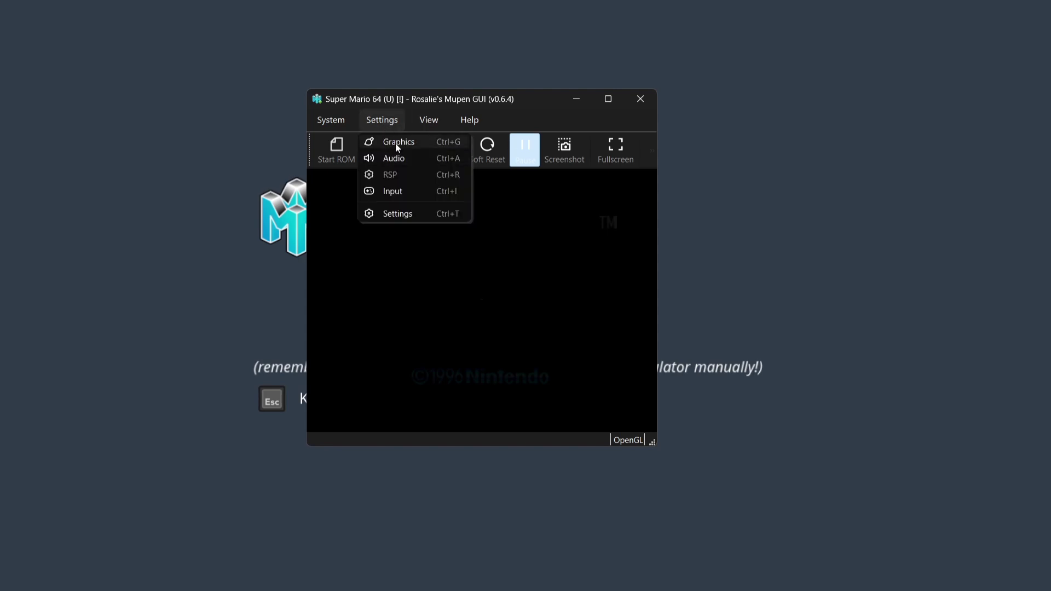
{"action": "left_click", "coordinate": [393, 213]}
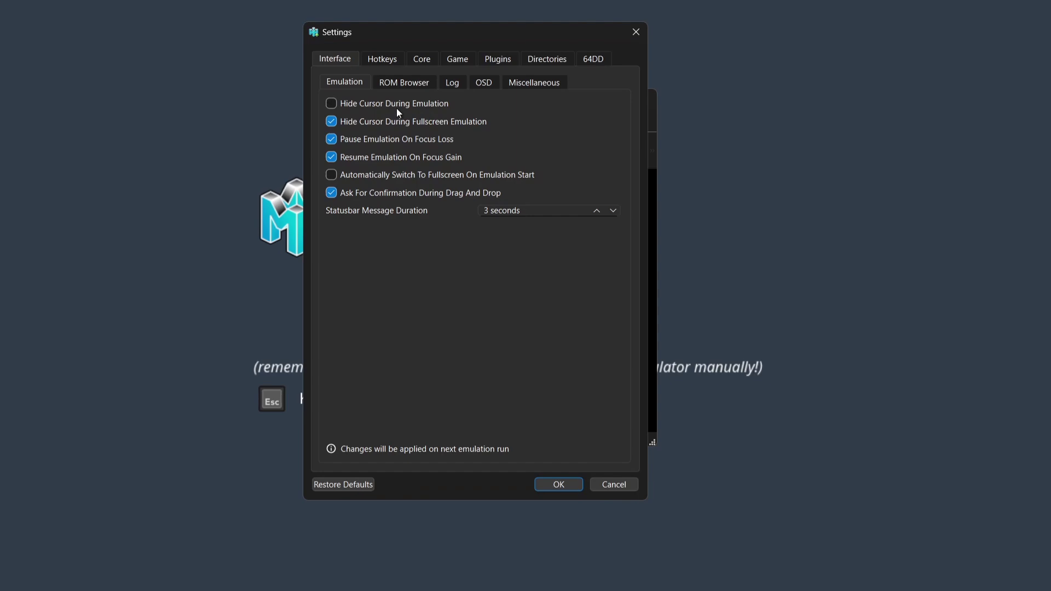
{"action": "left_click", "coordinate": [412, 175]}
{"action": "left_click", "coordinate": [557, 484]}
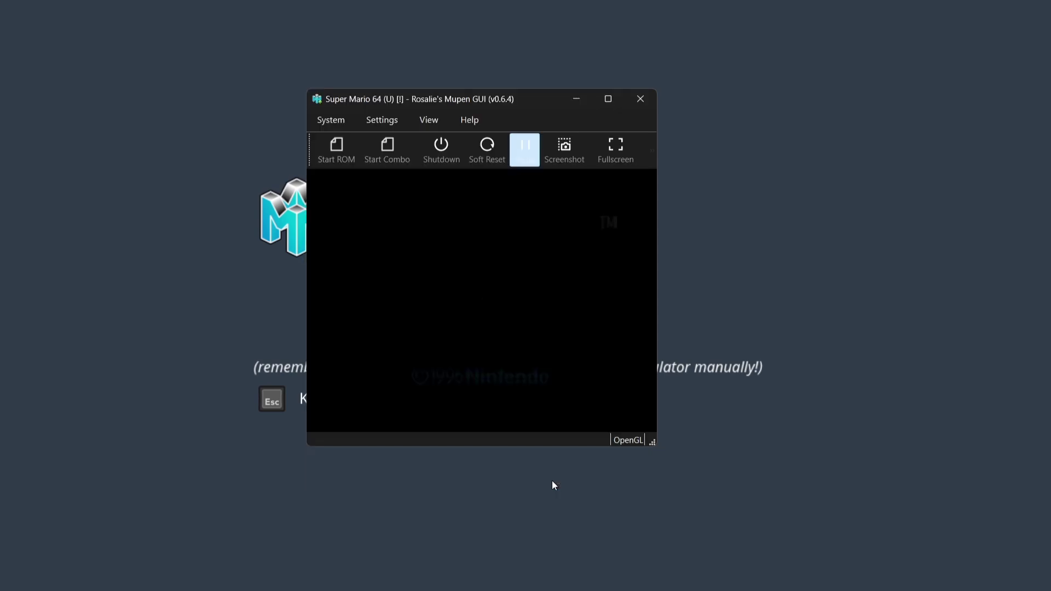
{"action": "left_click", "coordinate": [638, 99]}
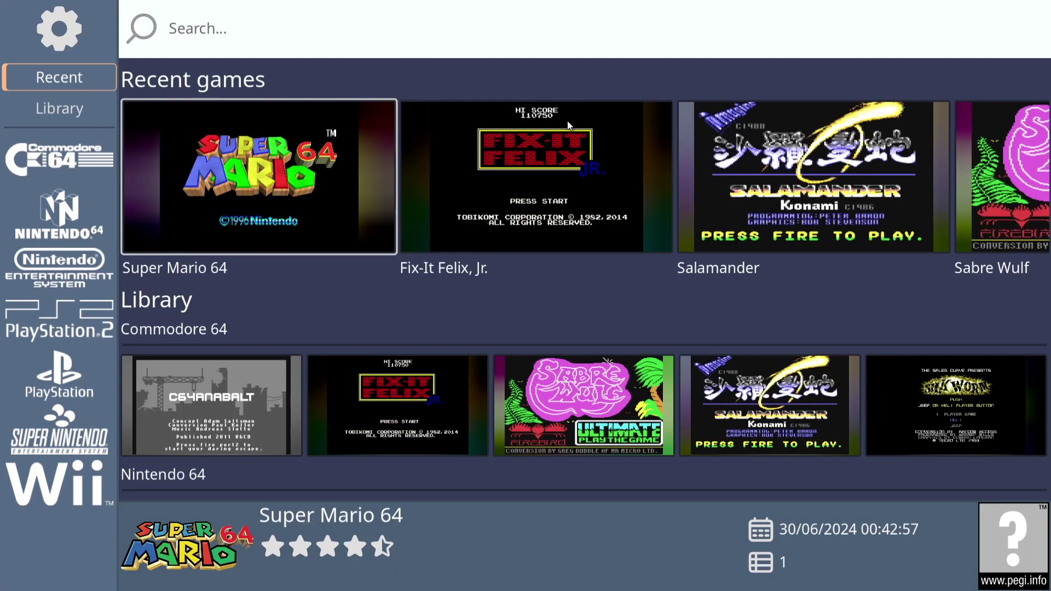
{"action": "left_click", "coordinate": [267, 214]}
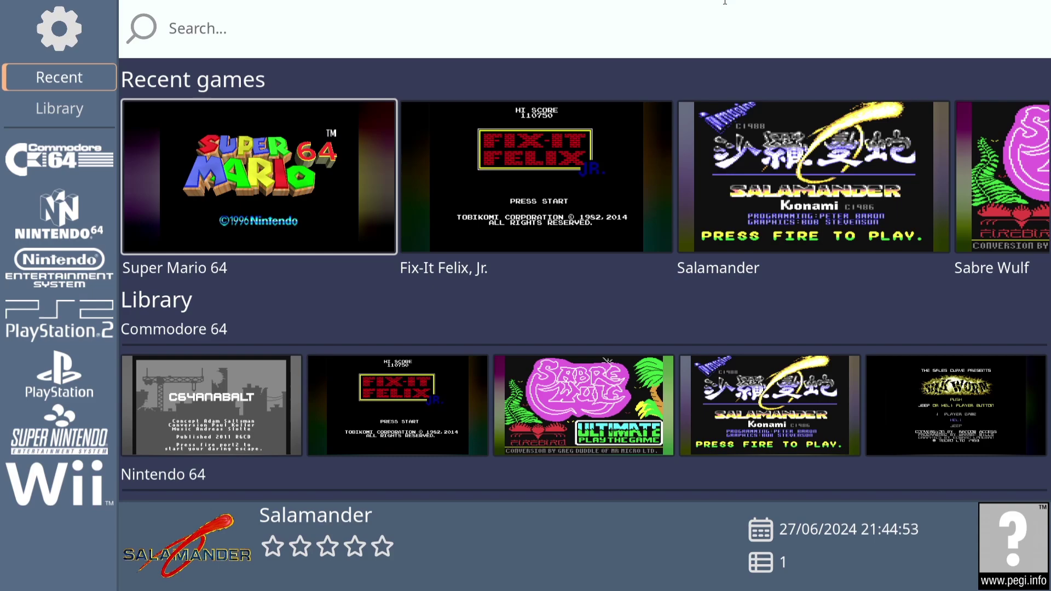
{"action": "left_click", "coordinate": [408, 2]}
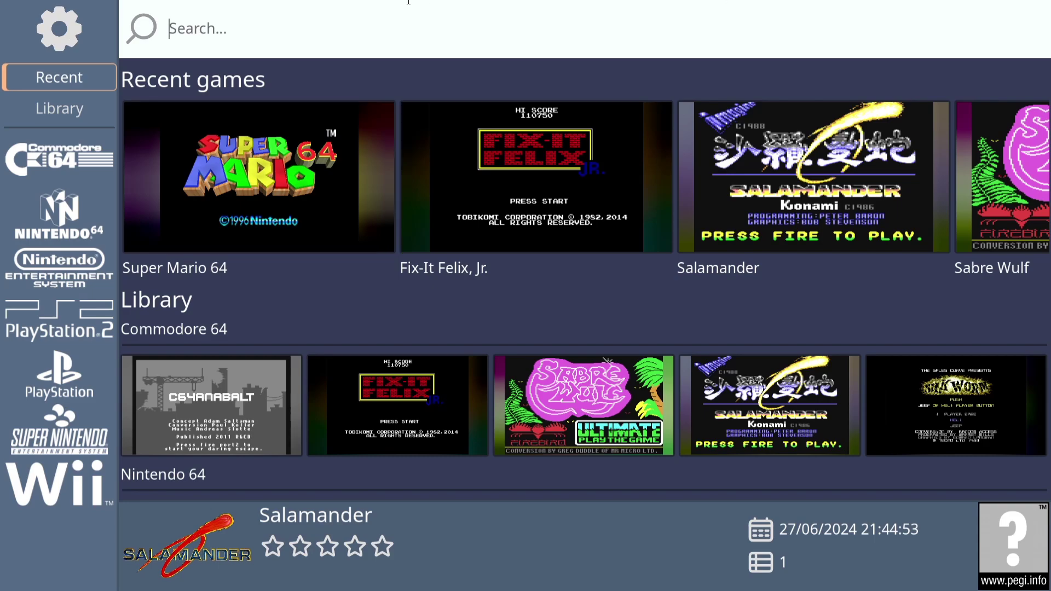
- Quit RetroHub from its configuration menu to return to the desktop
{"action": "left_click", "coordinate": [58, 28]}
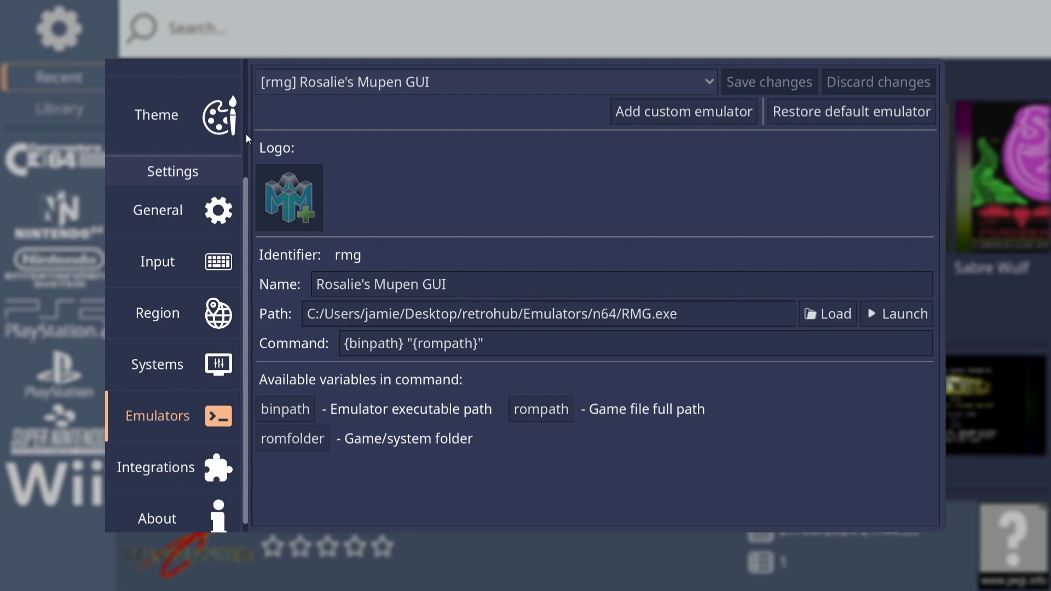
{"action": "scroll", "coordinate": [245, 136], "scroll_direction": "up", "scroll_amount": 3}
{"action": "left_click", "coordinate": [153, 75]}
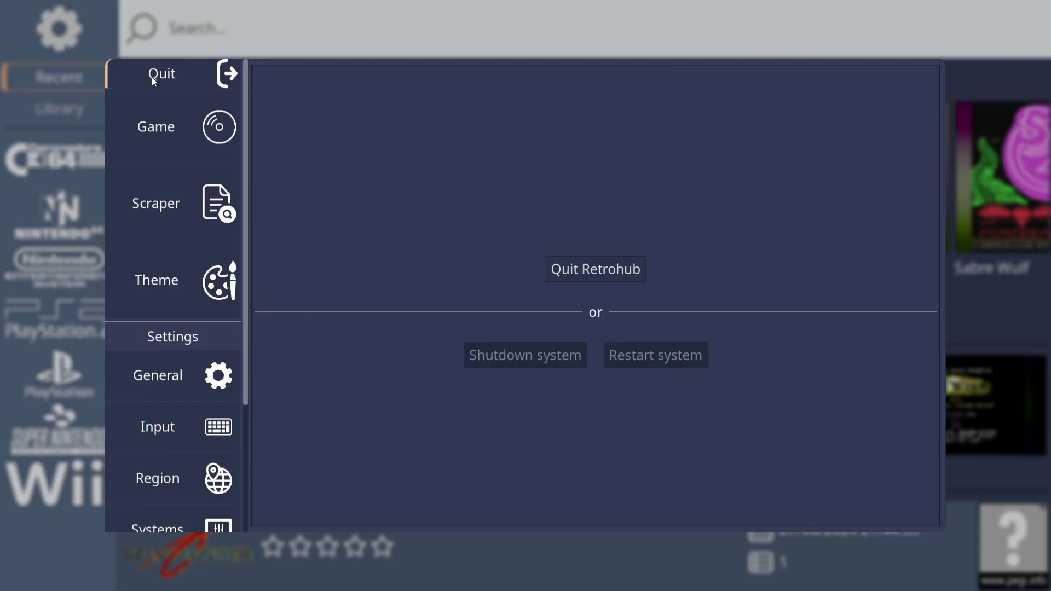
{"action": "left_click", "coordinate": [577, 269]}
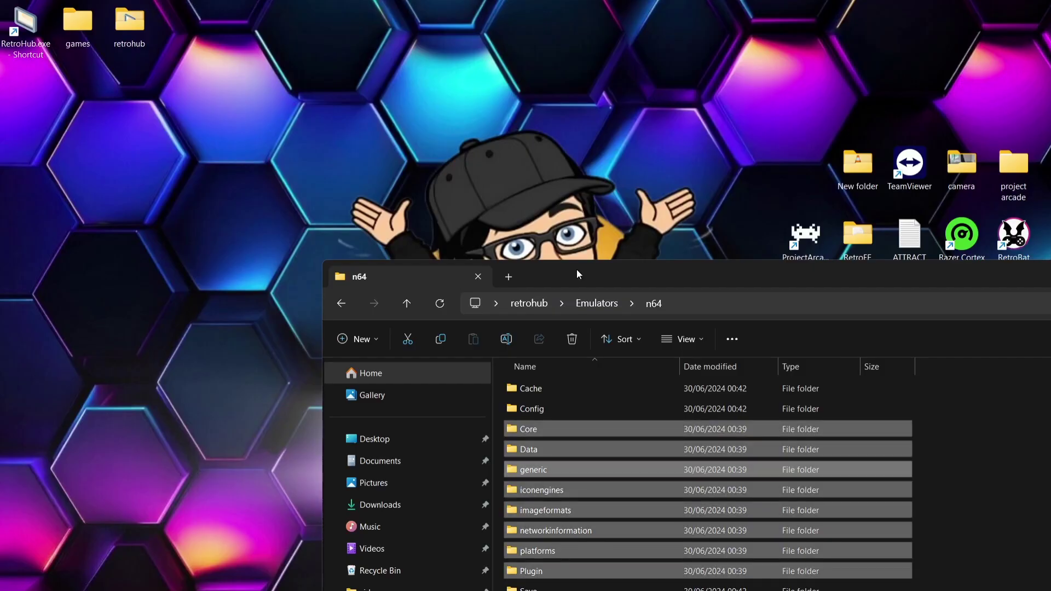
- Maximize the n64 emulator folder window in File Explorer and clear the file selection
{"action": "double_click", "coordinate": [577, 270]}
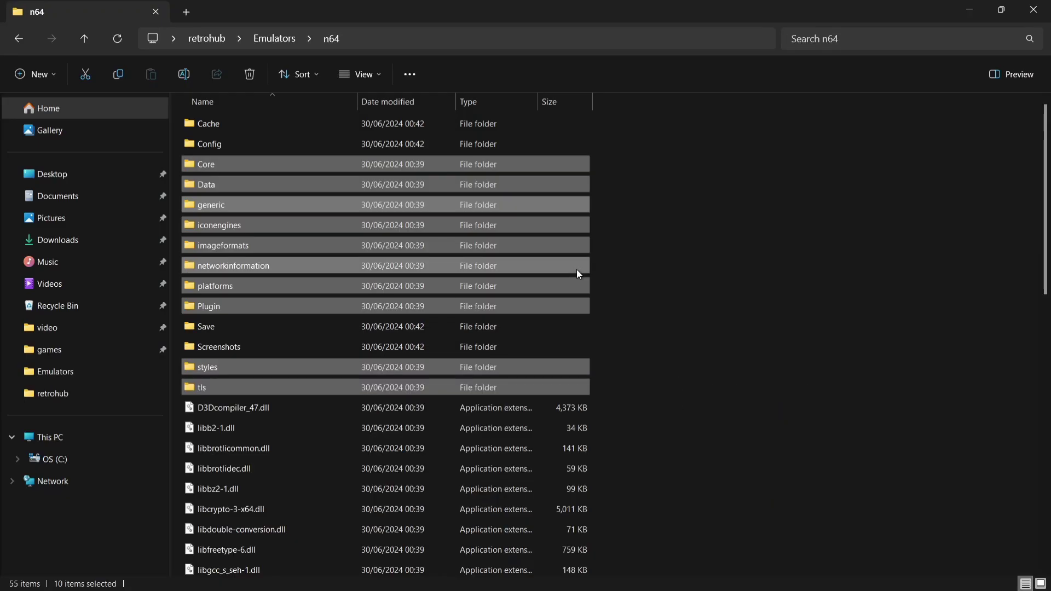
{"action": "left_click", "coordinate": [677, 269]}
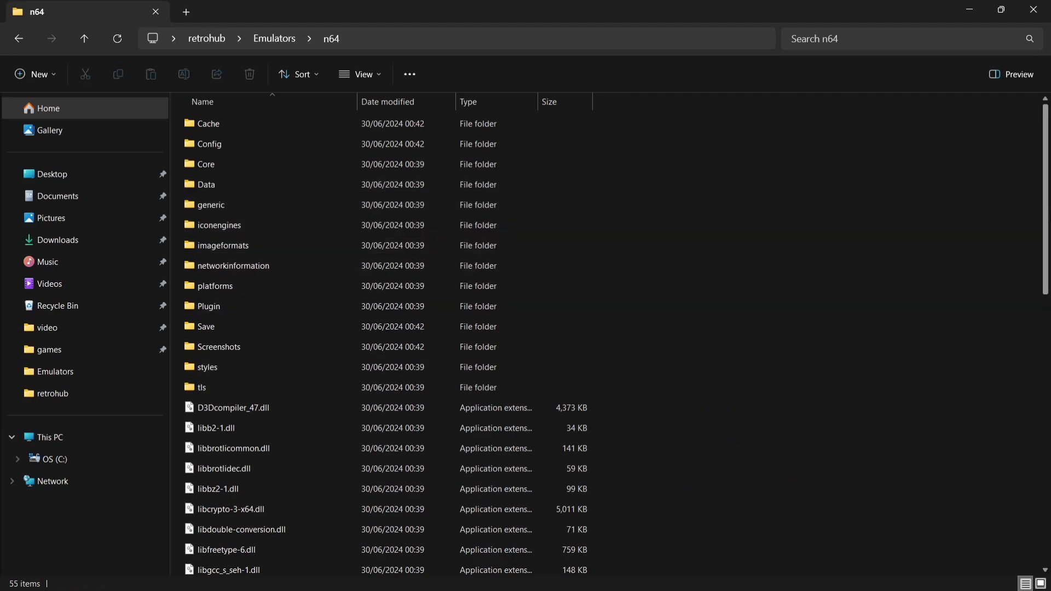
- Run RMG.exe from the n64 folder, allow it past the SmartScreen warning, and move the emulator window toward the middle of the display
{"action": "scroll", "coordinate": [677, 269], "scroll_direction": "down", "scroll_amount": 8}
{"action": "scroll", "coordinate": [677, 269], "scroll_direction": "down", "scroll_amount": 3}
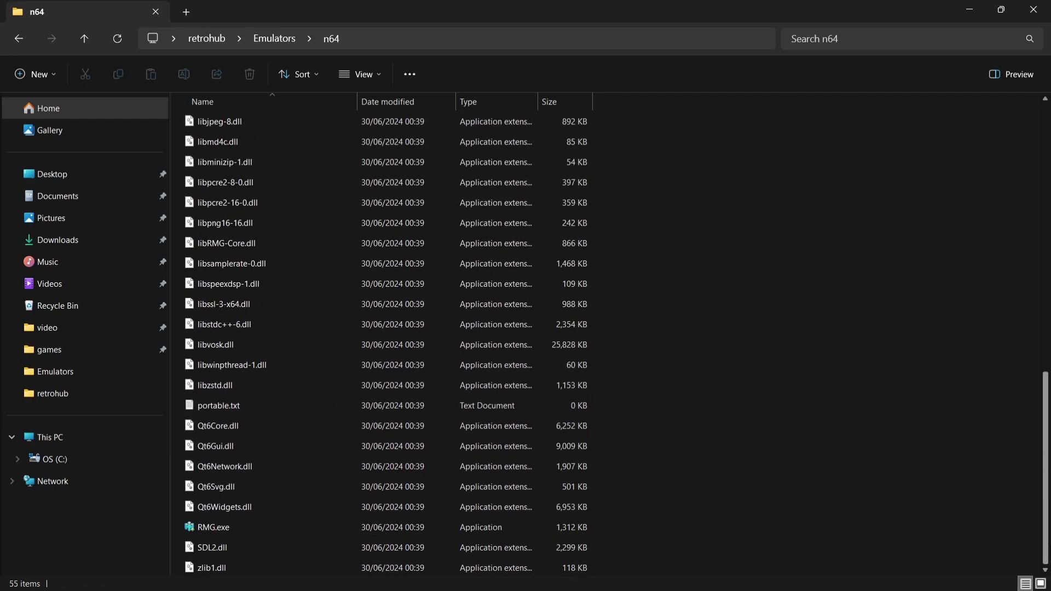
{"action": "double_click", "coordinate": [261, 527]}
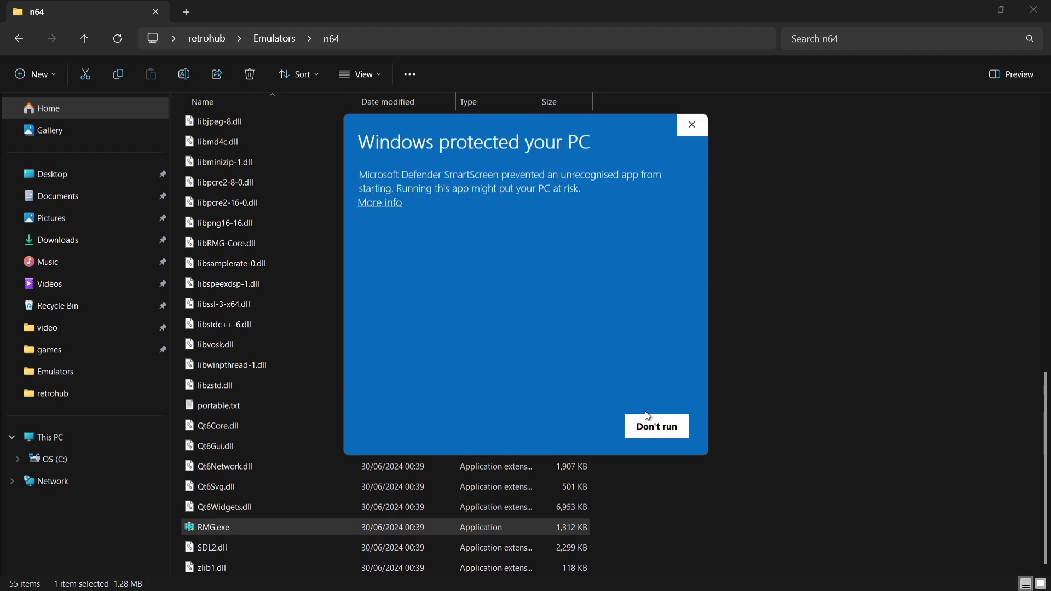
{"action": "left_click", "coordinate": [389, 204]}
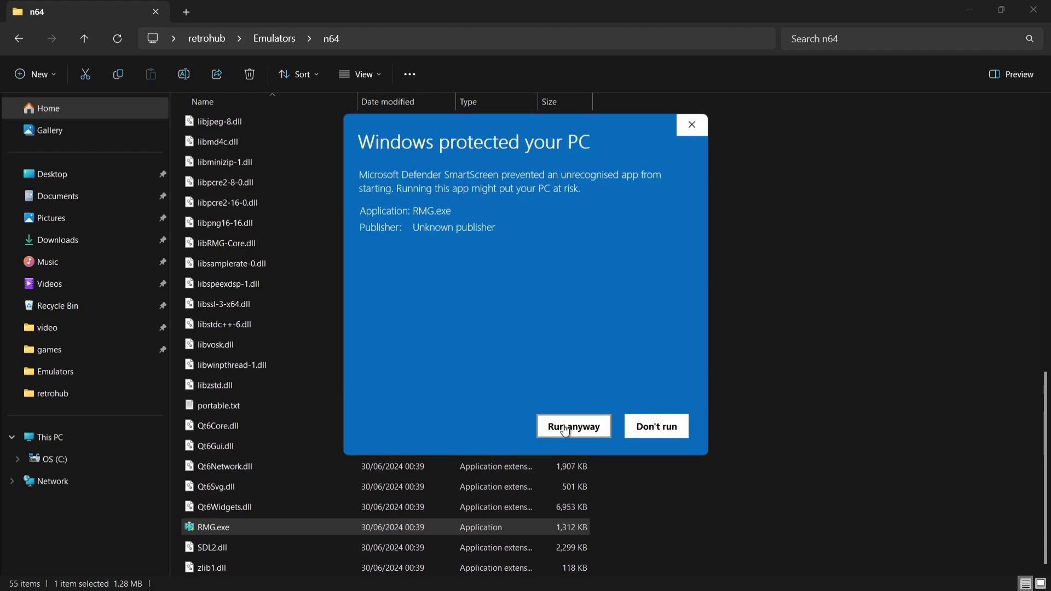
{"action": "left_click", "coordinate": [557, 428]}
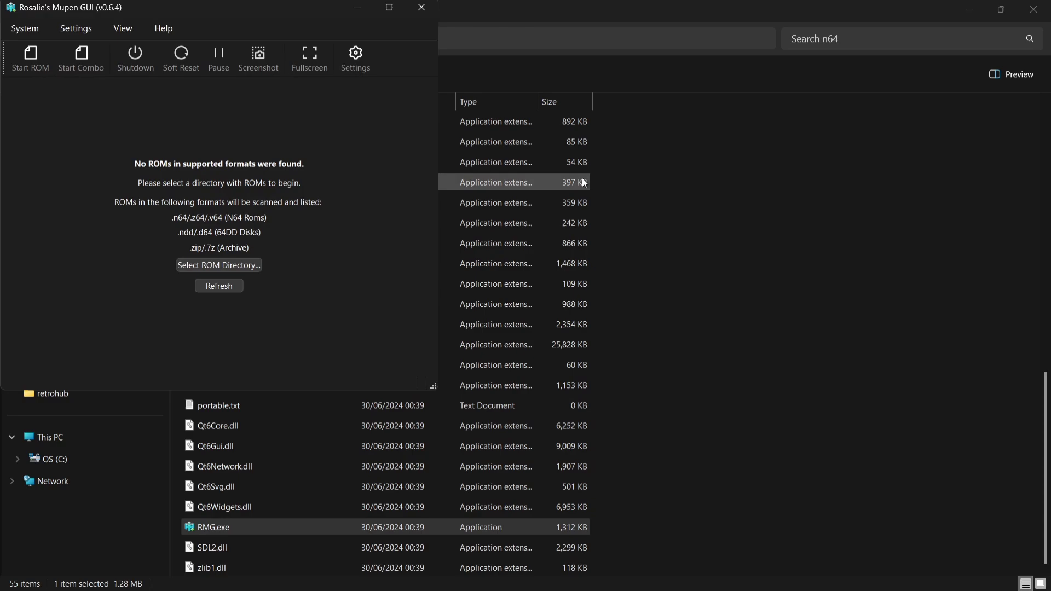
{"action": "left_click_drag", "start_coordinate": [225, 11], "coordinate": [573, 74]}
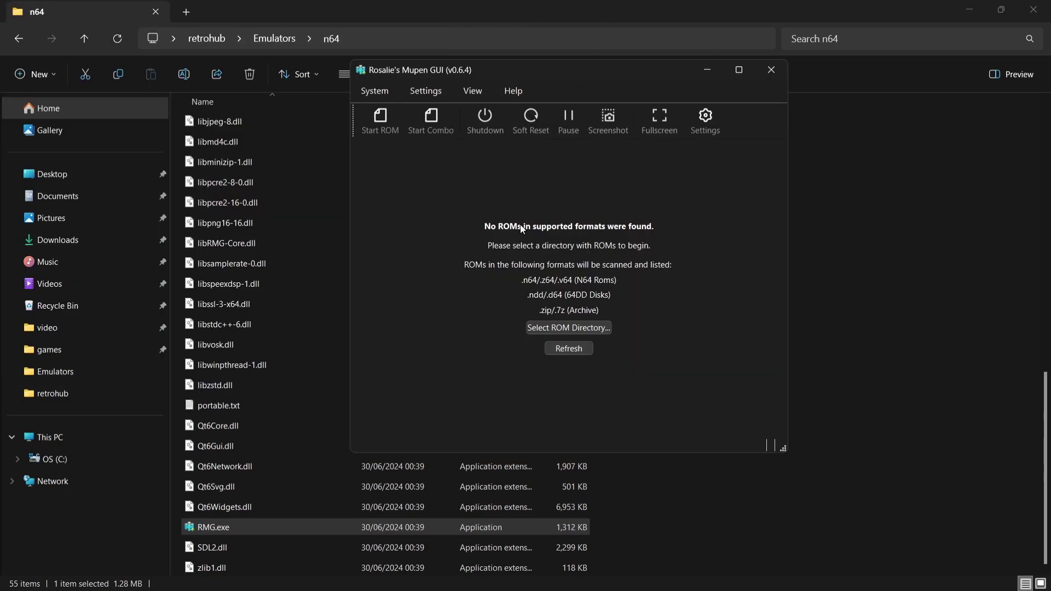
- Open the emulator's input settings and choose Xbox Series X Controller (0) as Player 1's input device
{"action": "left_click", "coordinate": [426, 90]}
{"action": "left_click", "coordinate": [438, 162]}
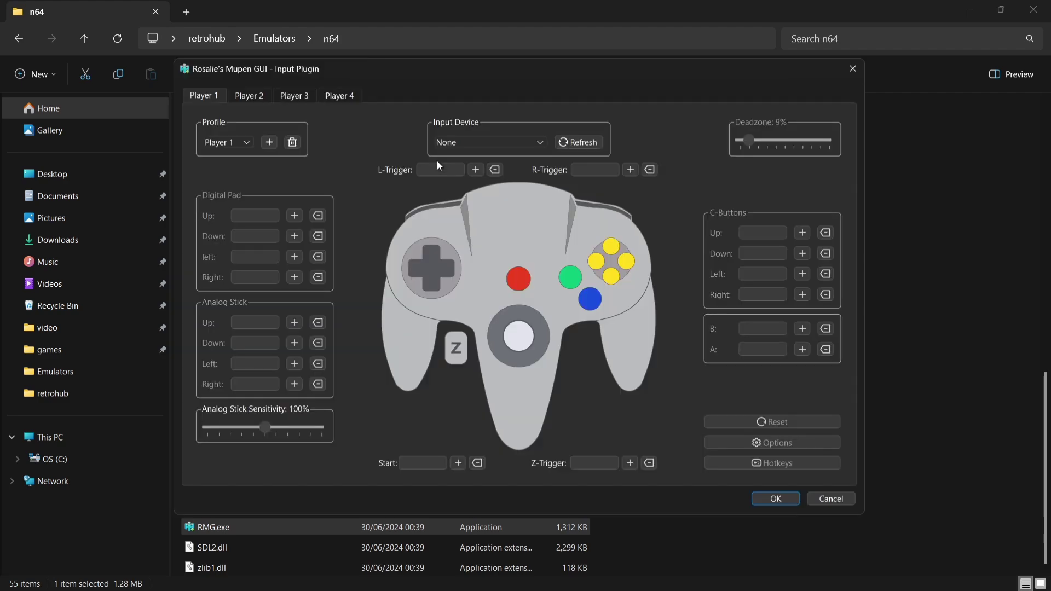
{"action": "left_click", "coordinate": [522, 141]}
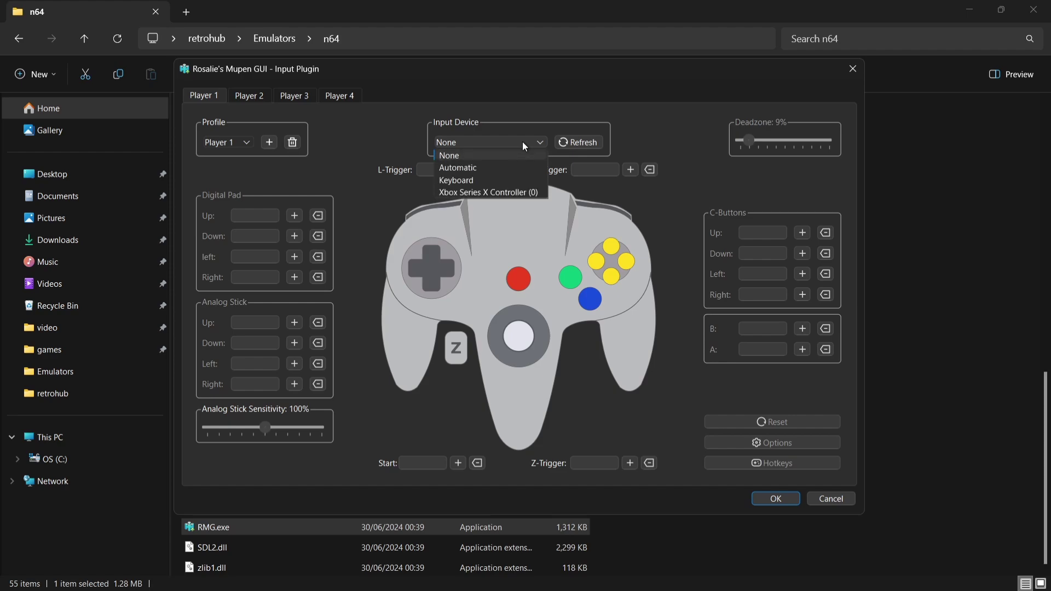
{"action": "left_click", "coordinate": [513, 193]}
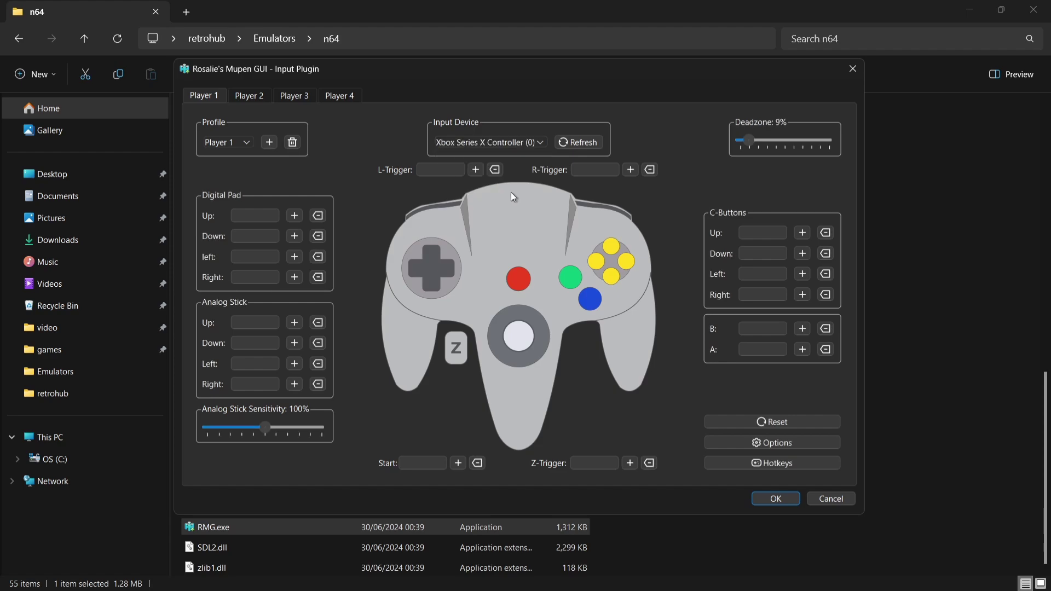
- Map Player 1's four Digital Pad directions to the controller's D-pad and the four Analog Stick directions to its left stick
{"action": "left_click", "coordinate": [261, 217]}
{"action": "left_click", "coordinate": [259, 237]}
{"action": "left_click", "coordinate": [257, 260]}
{"action": "left_click", "coordinate": [254, 278]}
{"action": "left_click", "coordinate": [250, 324]}
{"action": "left_click", "coordinate": [254, 344]}
{"action": "left_click", "coordinate": [254, 363]}
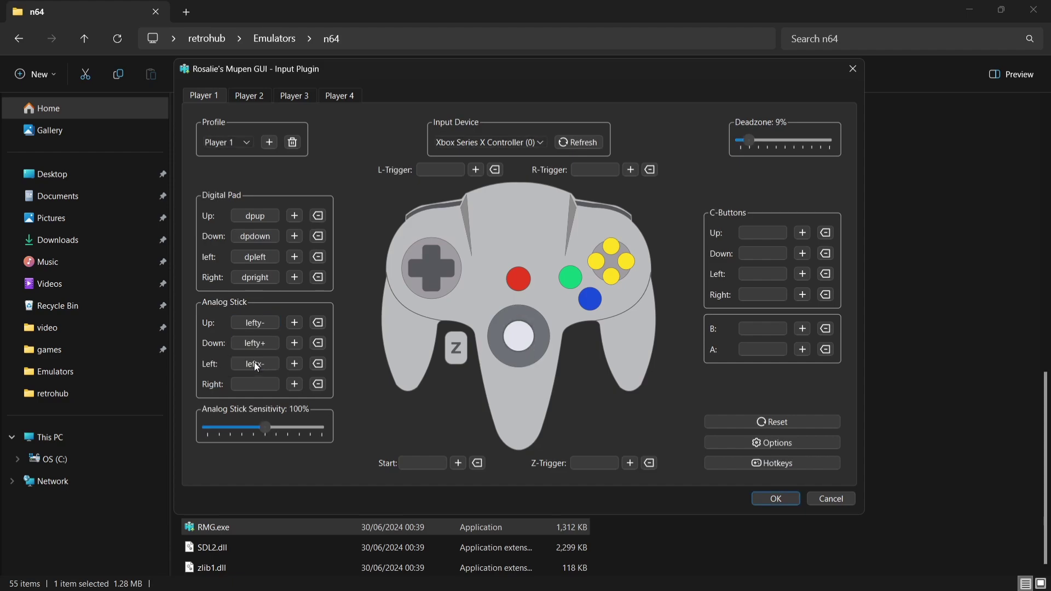
{"action": "left_click", "coordinate": [254, 382]}
- Map L-Trigger and R-Trigger to the controller's left and right triggers, and C-Buttons Up, Down, Left and Right to y, a, x and b
{"action": "left_click", "coordinate": [455, 170]}
{"action": "left_click", "coordinate": [576, 170]}
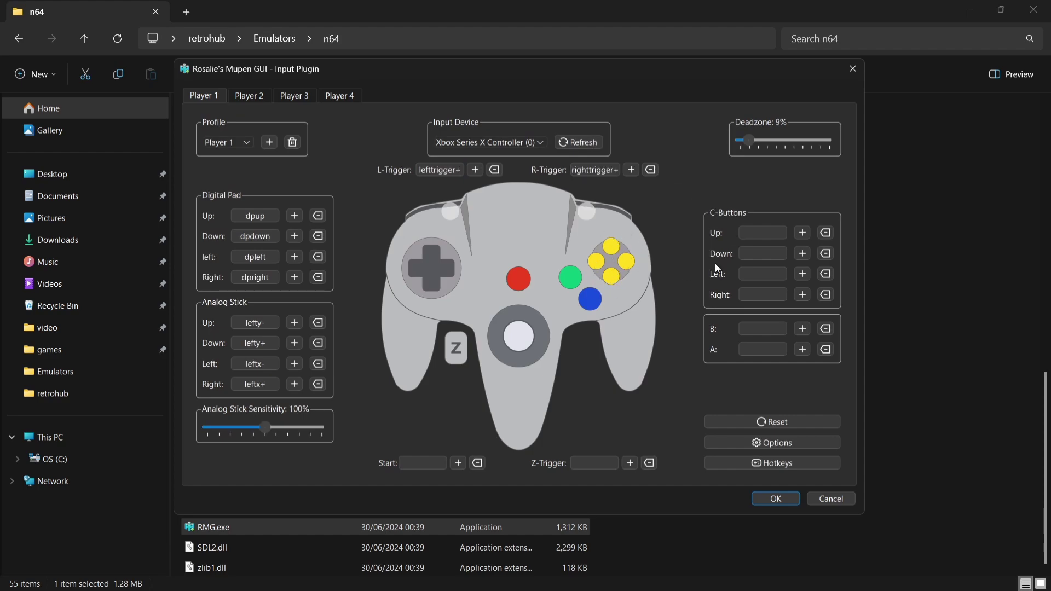
{"action": "left_click", "coordinate": [773, 235]}
{"action": "key", "text": "y"}
{"action": "left_click", "coordinate": [766, 251]}
{"action": "key", "text": "a"}
{"action": "left_click", "coordinate": [765, 272]}
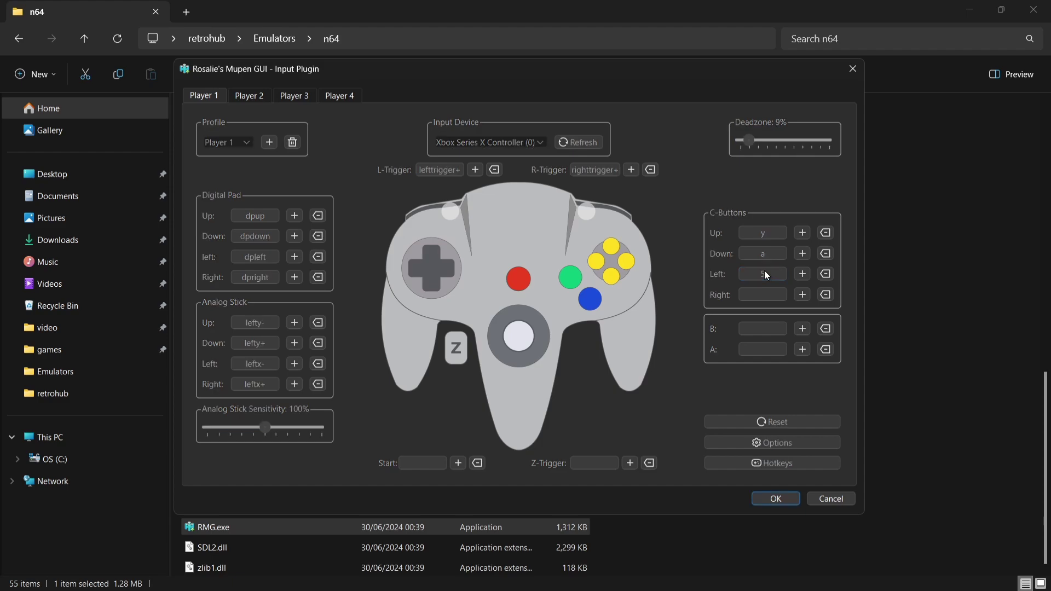
{"action": "key", "text": "x"}
{"action": "left_click", "coordinate": [764, 294]}
{"action": "key", "text": "b"}
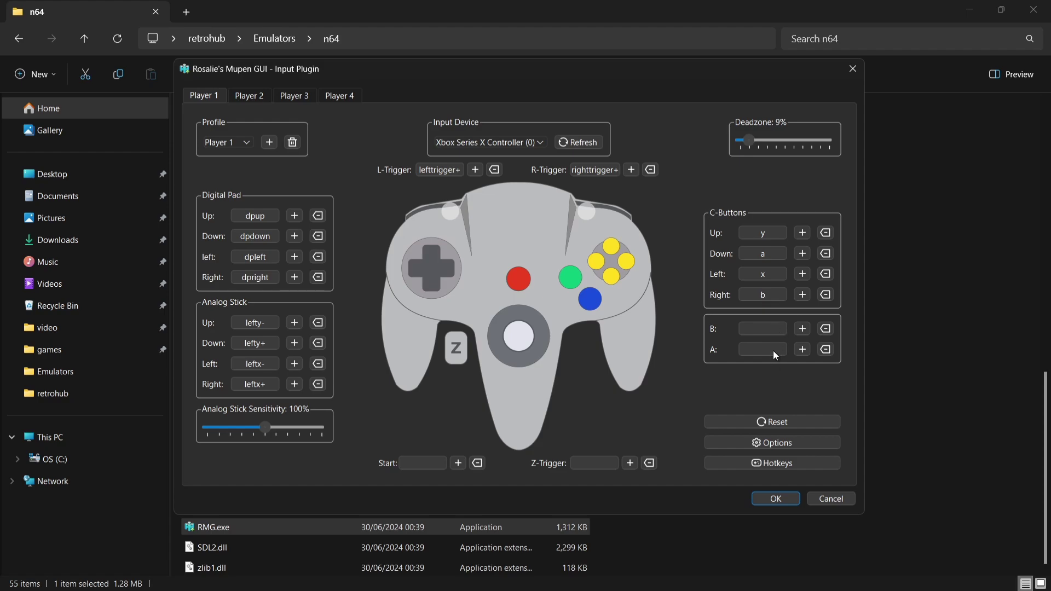
- Map B to the left shoulder and A to the right shoulder, assign Start and Z-Trigger, and accept the input settings
{"action": "left_click", "coordinate": [770, 327]}
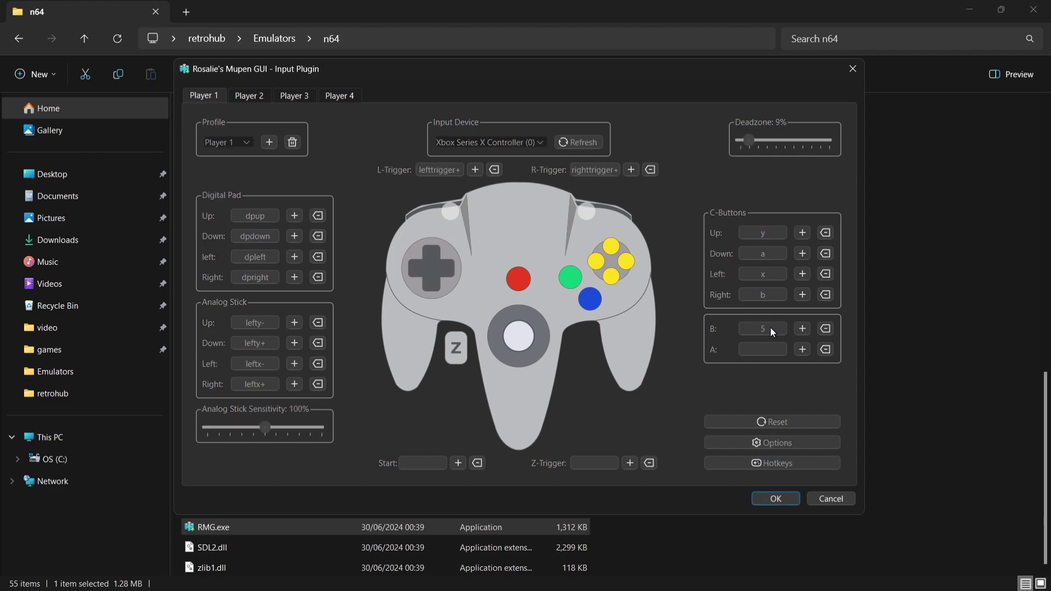
{"action": "left_click", "coordinate": [767, 350]}
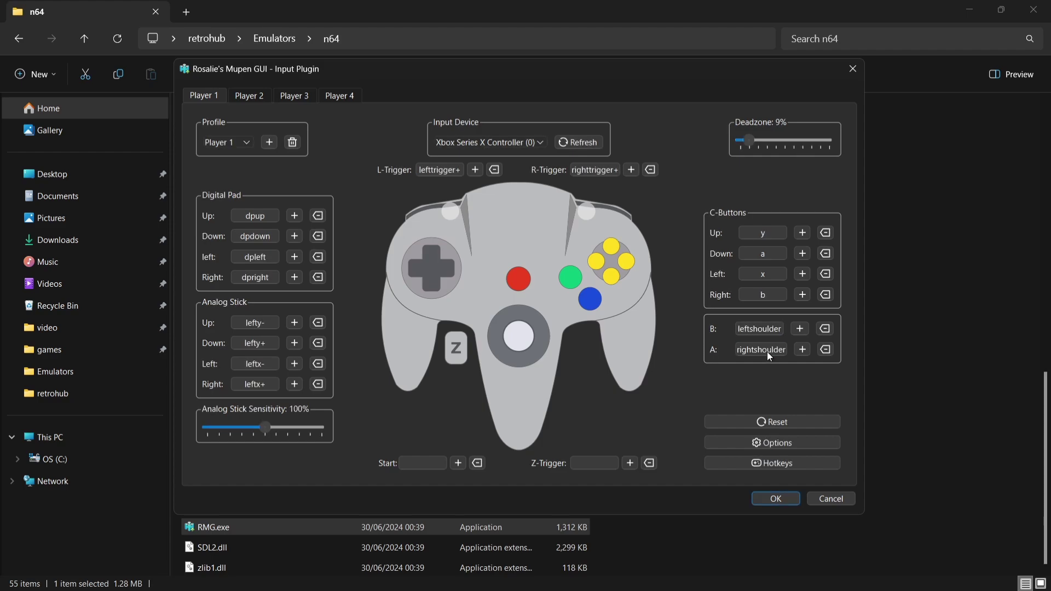
{"action": "left_click", "coordinate": [420, 462]}
{"action": "left_click", "coordinate": [588, 463]}
{"action": "left_click_drag", "start_coordinate": [265, 425], "coordinate": [265, 423]}
{"action": "left_click", "coordinate": [756, 443]}
{"action": "left_click", "coordinate": [780, 500]}
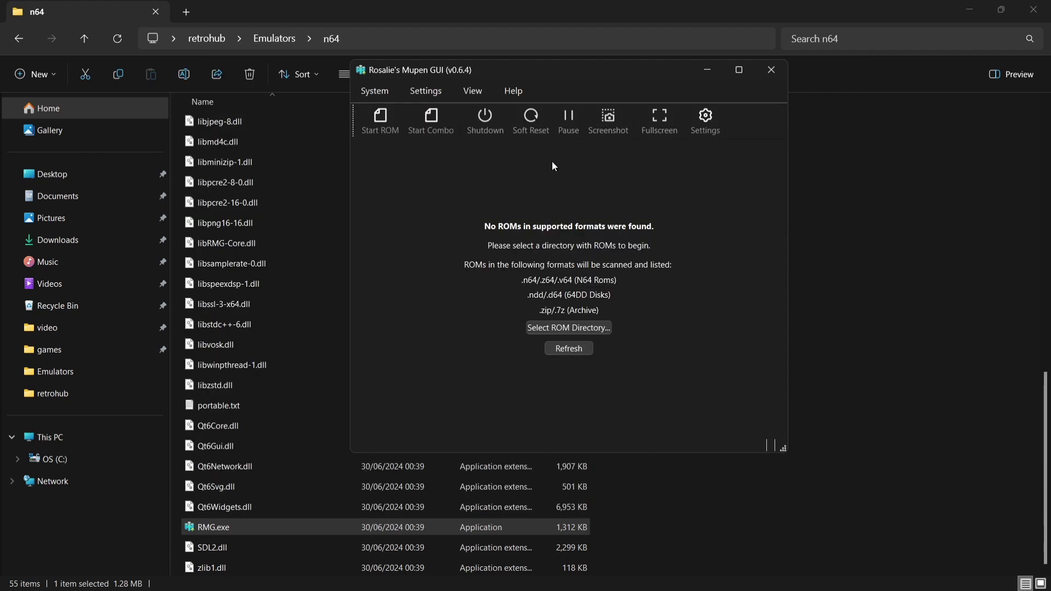
- Open the GLideN64 graphics settings and select 640 x 480 as the windowed resolution
{"action": "left_click", "coordinate": [430, 92]}
{"action": "left_click", "coordinate": [429, 114]}
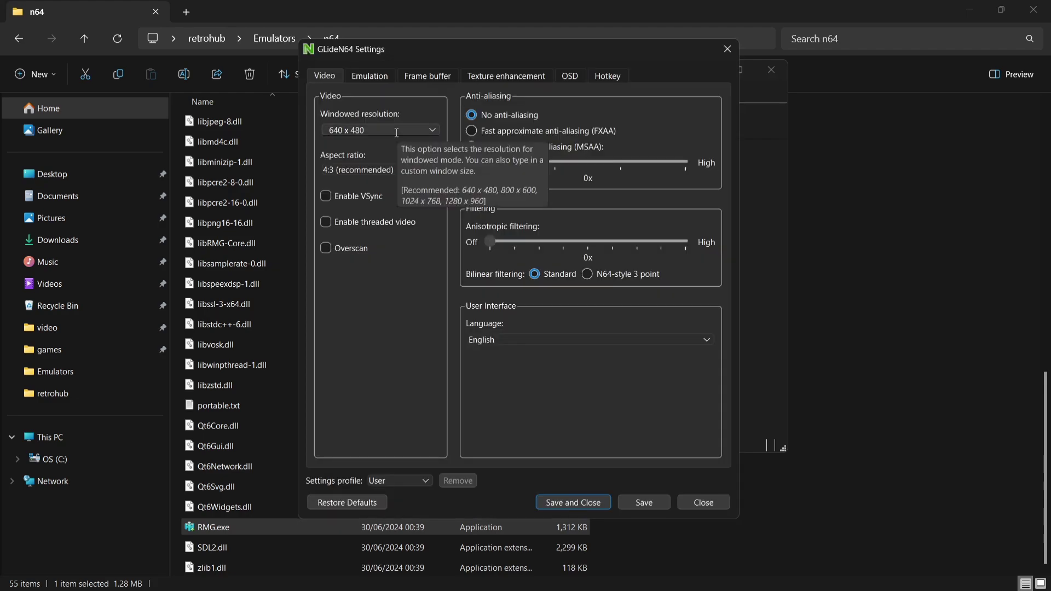
{"action": "left_click", "coordinate": [428, 130]}
{"action": "left_click", "coordinate": [432, 130]}
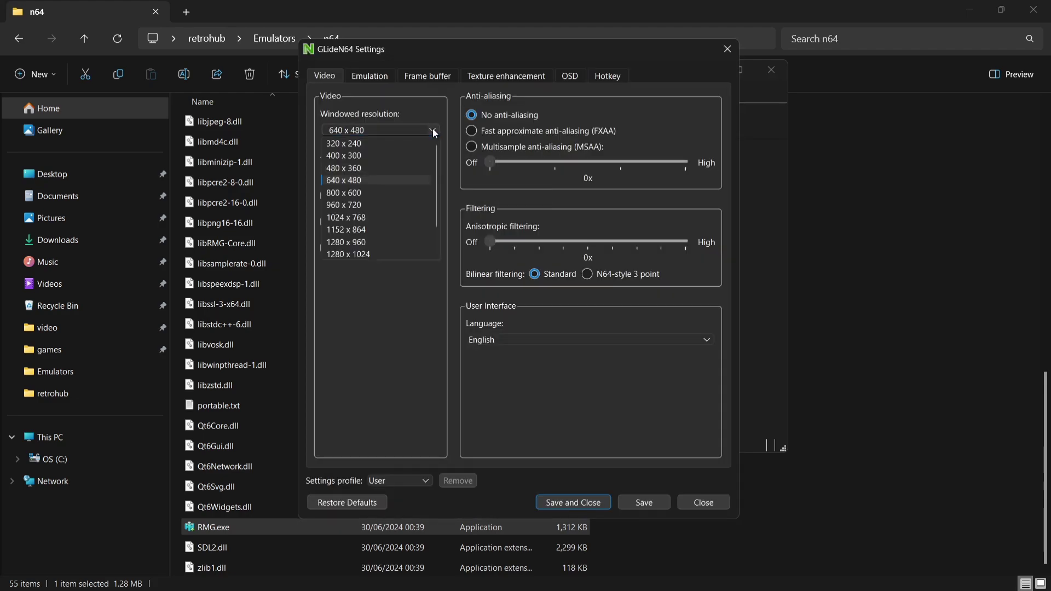
{"action": "scroll", "coordinate": [438, 170], "scroll_direction": "down", "scroll_amount": 2}
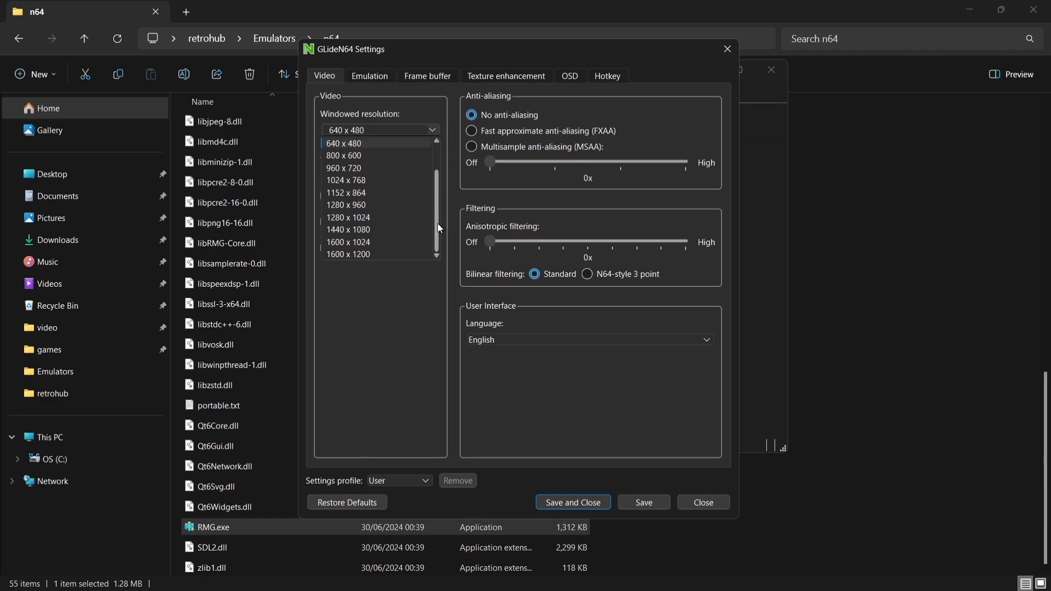
{"action": "left_click", "coordinate": [357, 144]}
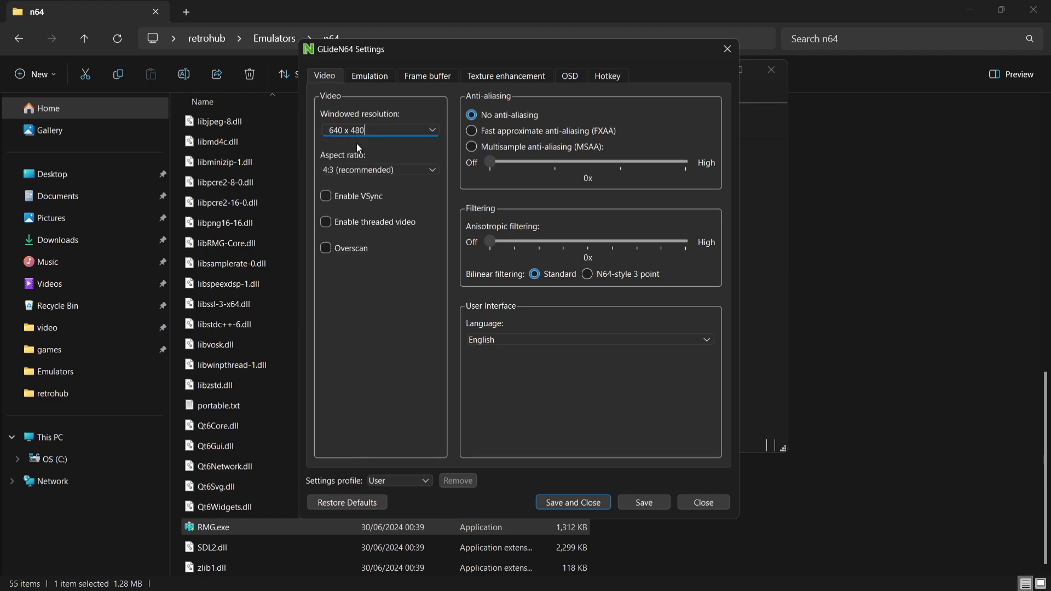
- Set the aspect ratio to 16:9, enable VSync, and choose fast approximate anti-aliasing (FXAA) with 4x anisotropic filtering
{"action": "left_click", "coordinate": [415, 168]}
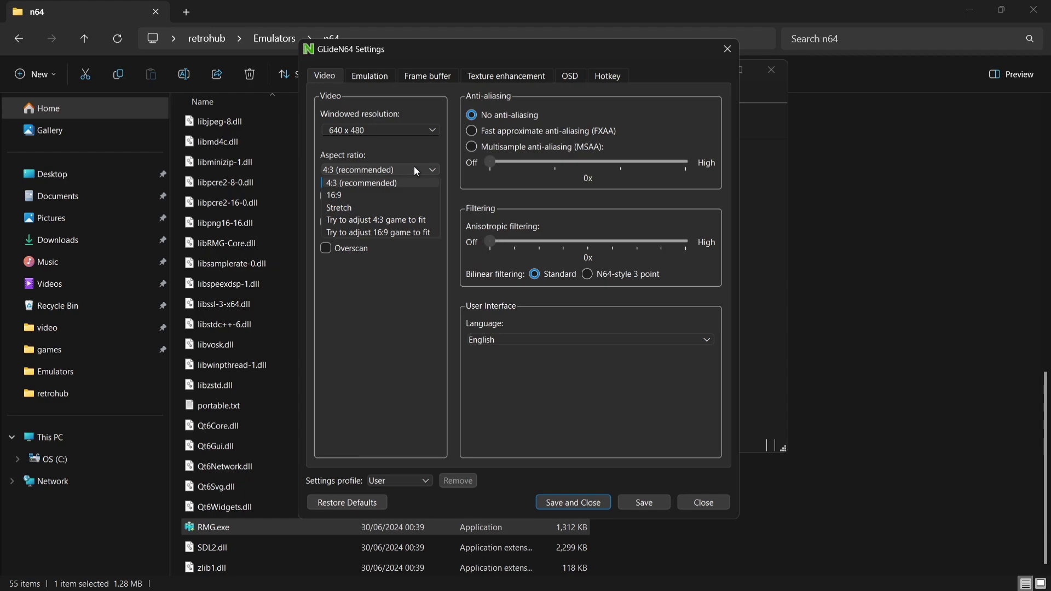
{"action": "left_click", "coordinate": [368, 196]}
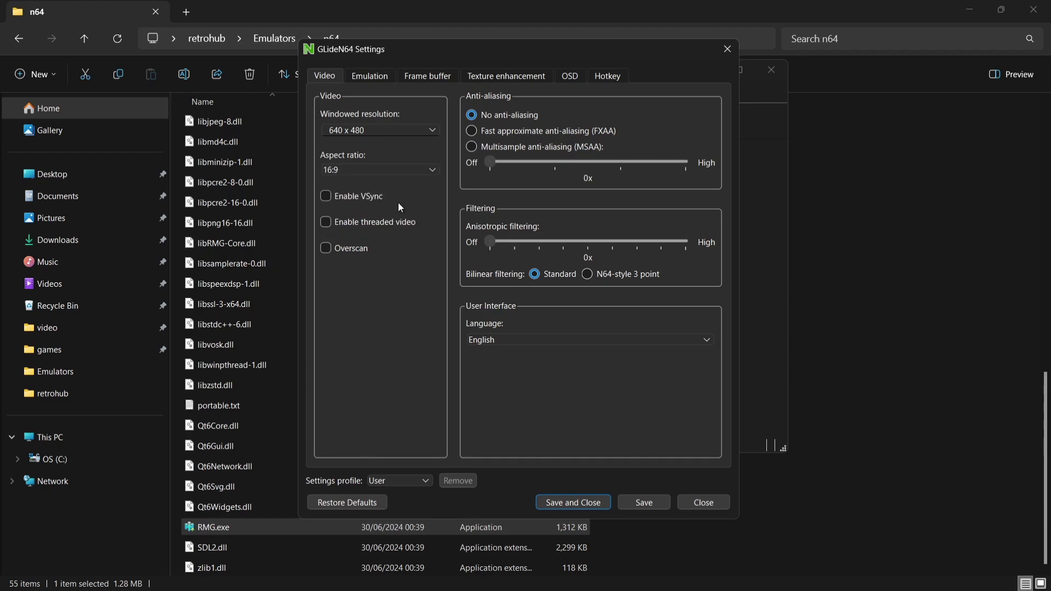
{"action": "left_click", "coordinate": [328, 197]}
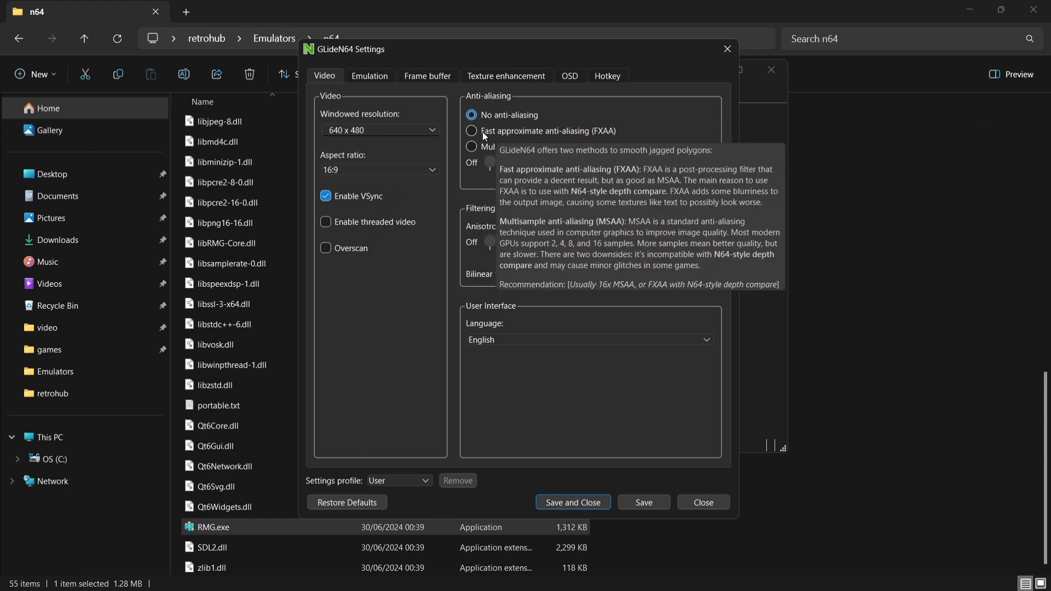
{"action": "left_click", "coordinate": [474, 131]}
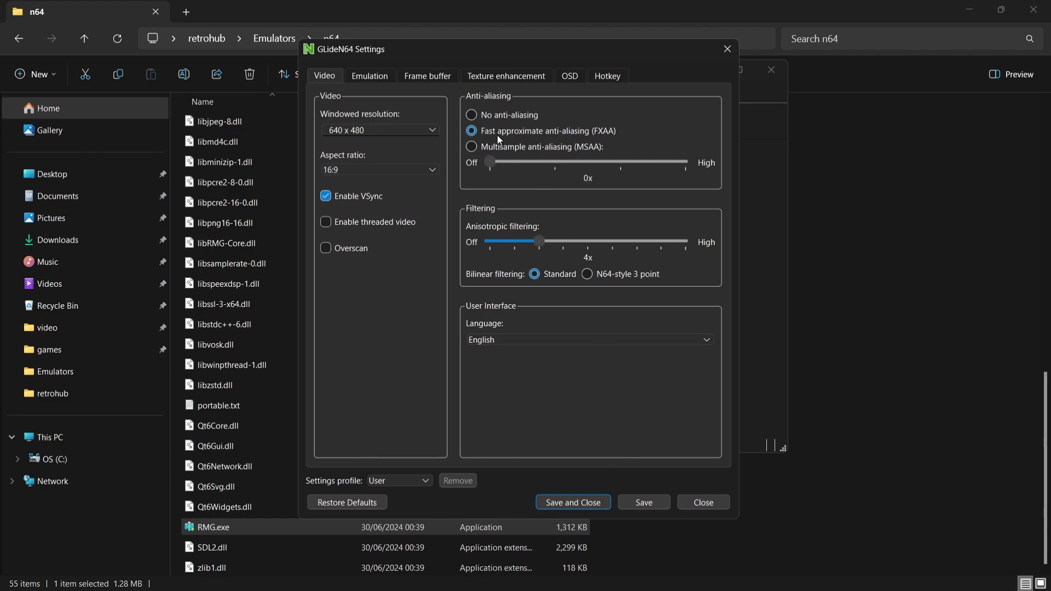
- Review the Emulation and Texture enhancement options, save the graphics settings and close the emulator
{"action": "left_click", "coordinate": [386, 81]}
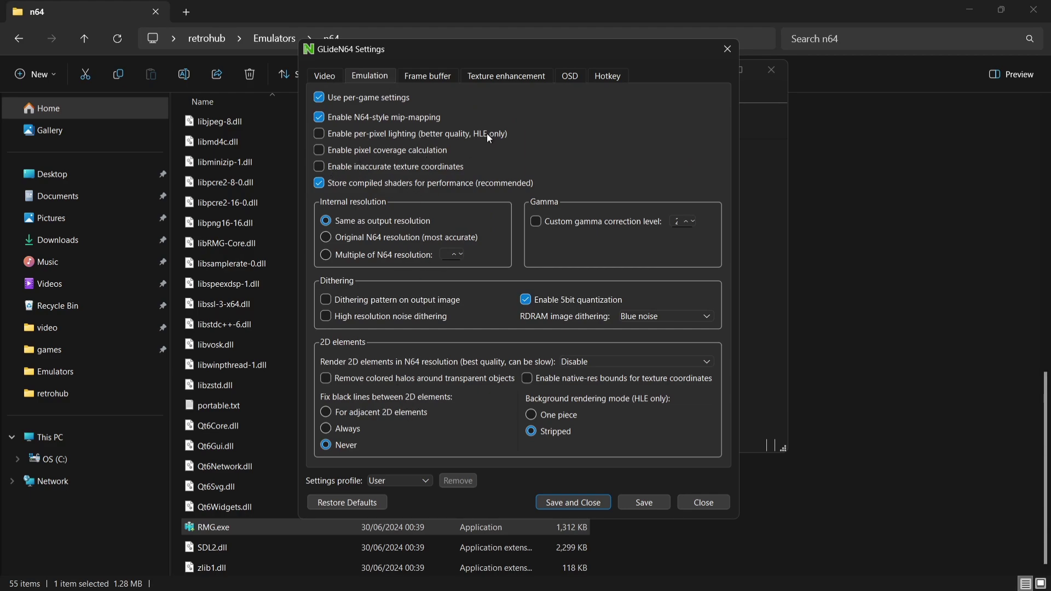
{"action": "left_click", "coordinate": [526, 80]}
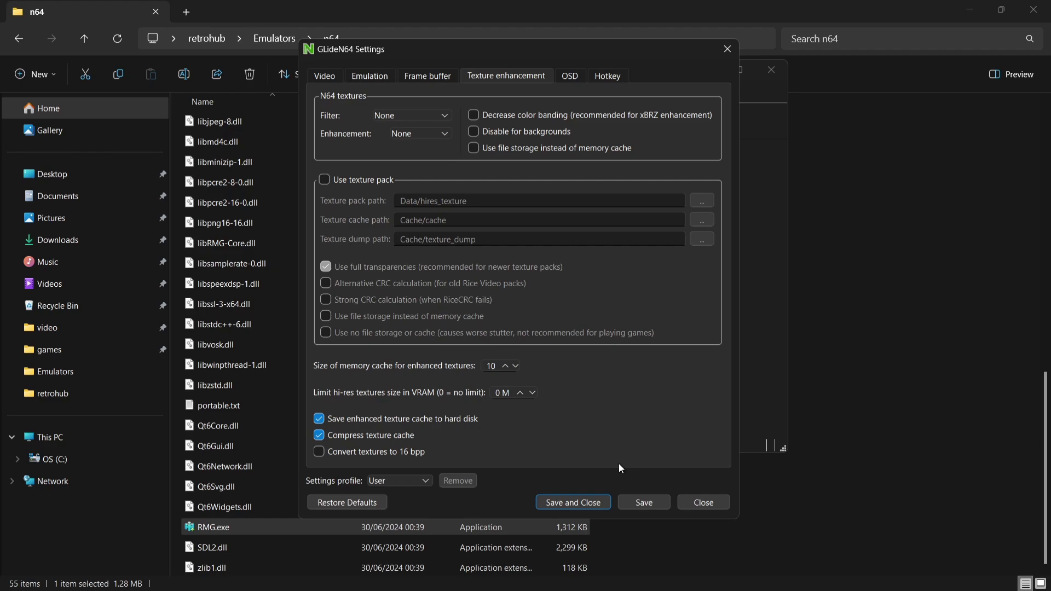
{"action": "left_click", "coordinate": [581, 502]}
{"action": "left_click", "coordinate": [772, 70]}
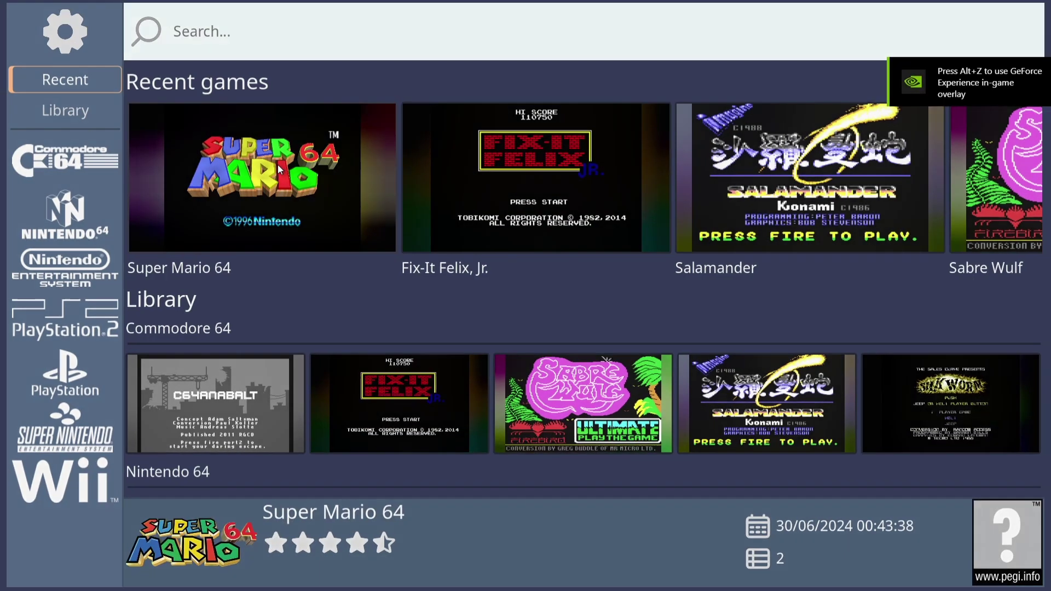
- Switch to RetroHub and open Super Mario 64 from the recent games
{"action": "left_click", "coordinate": [277, 165]}
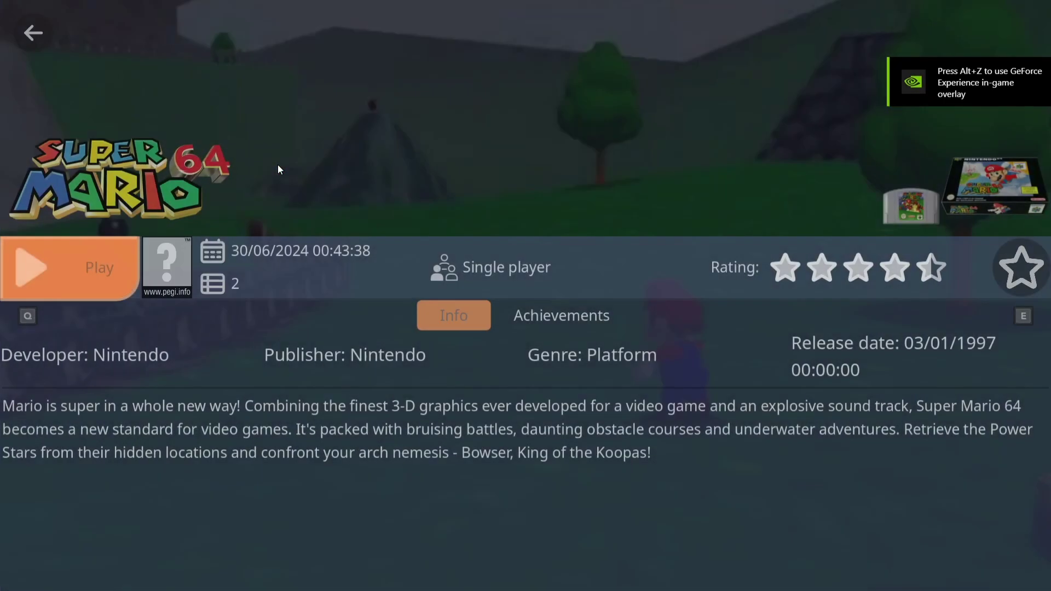